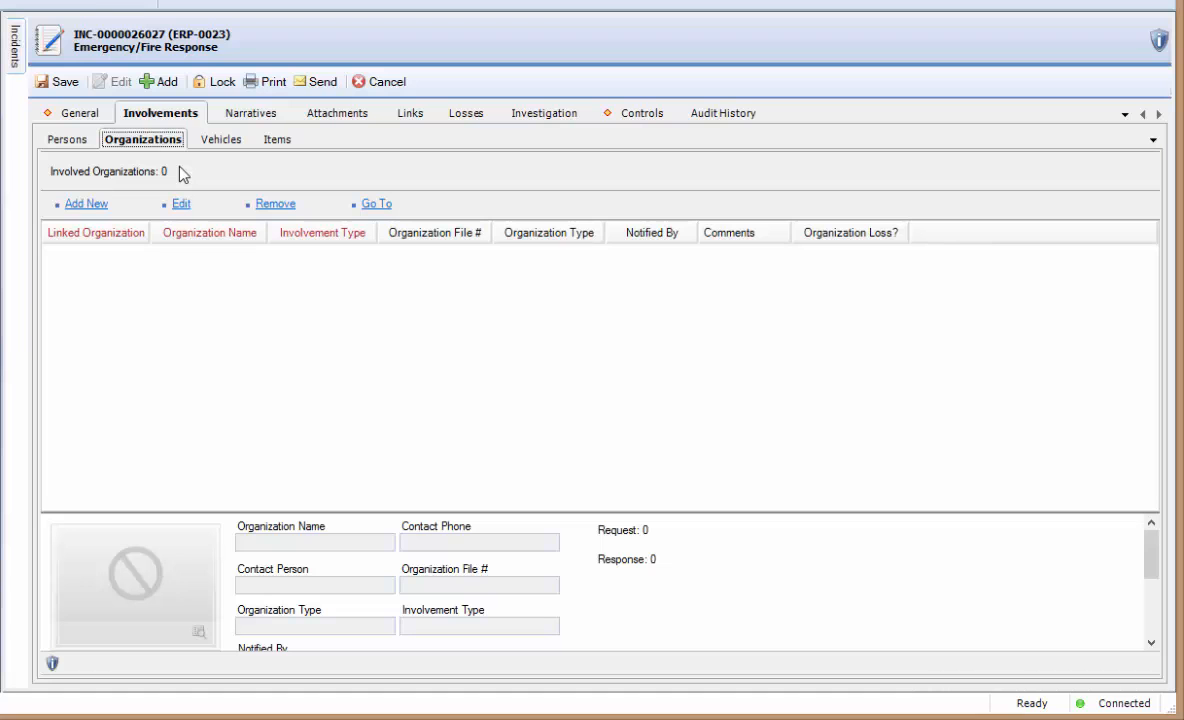
Start a new involved organization record for the incident and link it to Alert Fire Systems.
{"action": "left_click", "coordinate": [100, 206]}
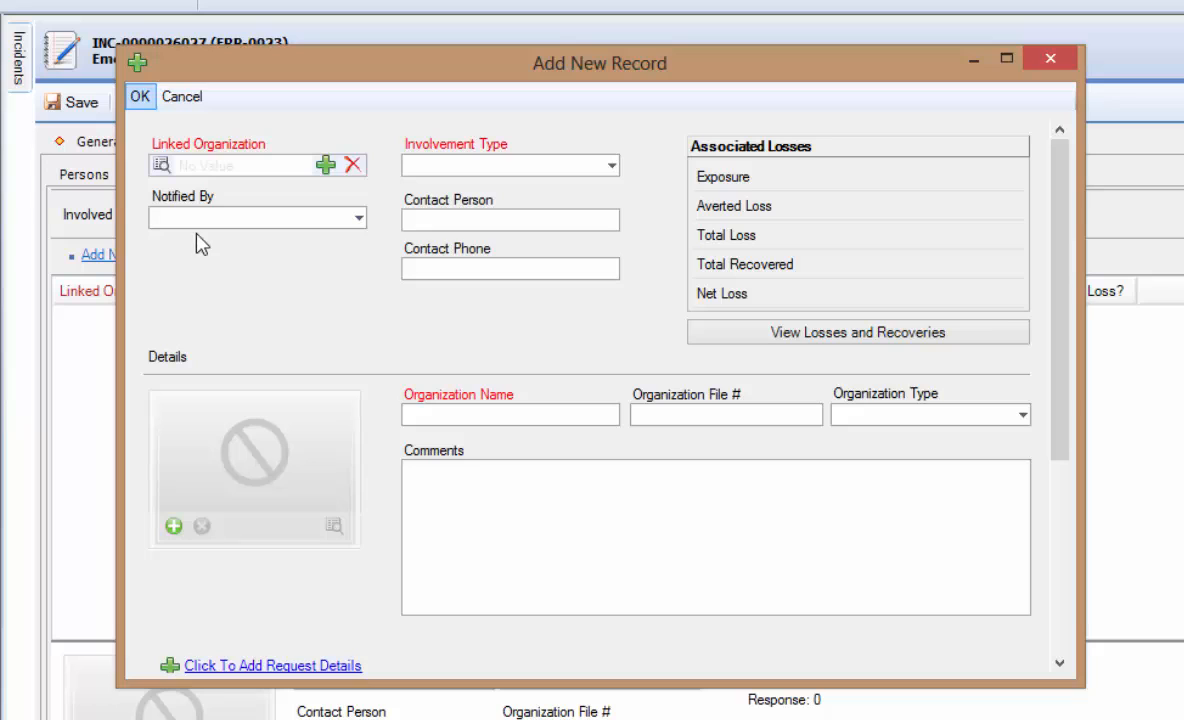
{"action": "left_click", "coordinate": [204, 166]}
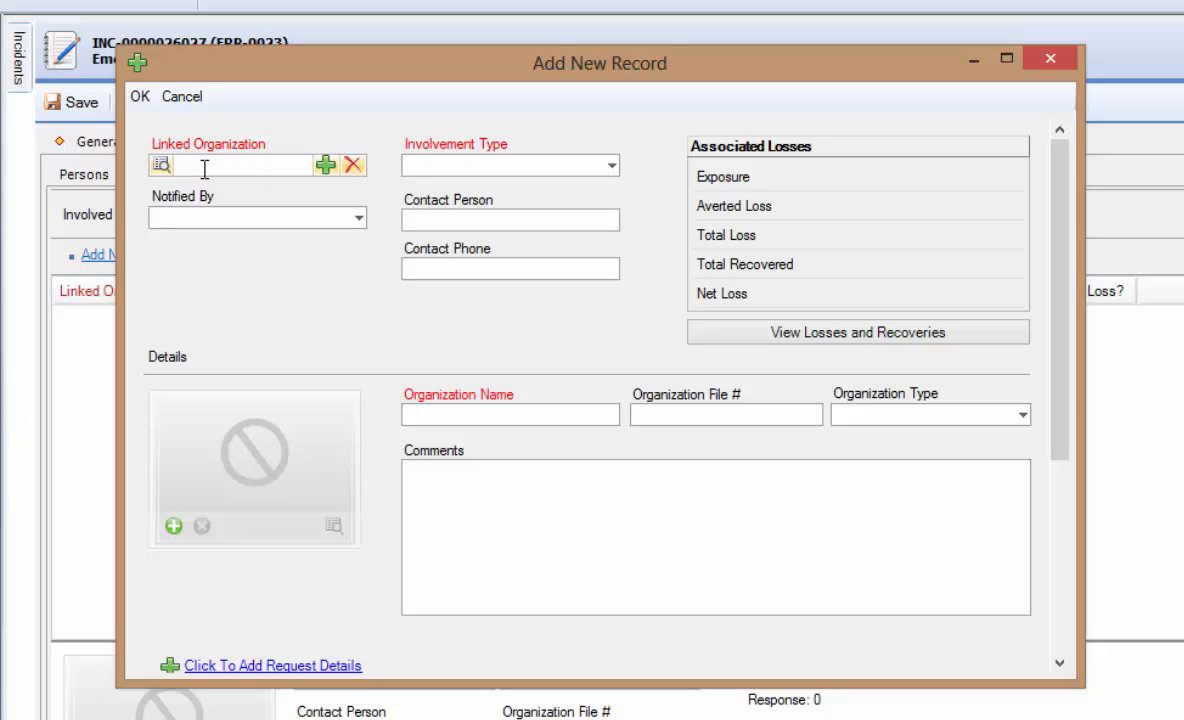
{"action": "type", "text": "fire"}
{"action": "key", "text": "Down"}
{"action": "key", "text": "Down"}
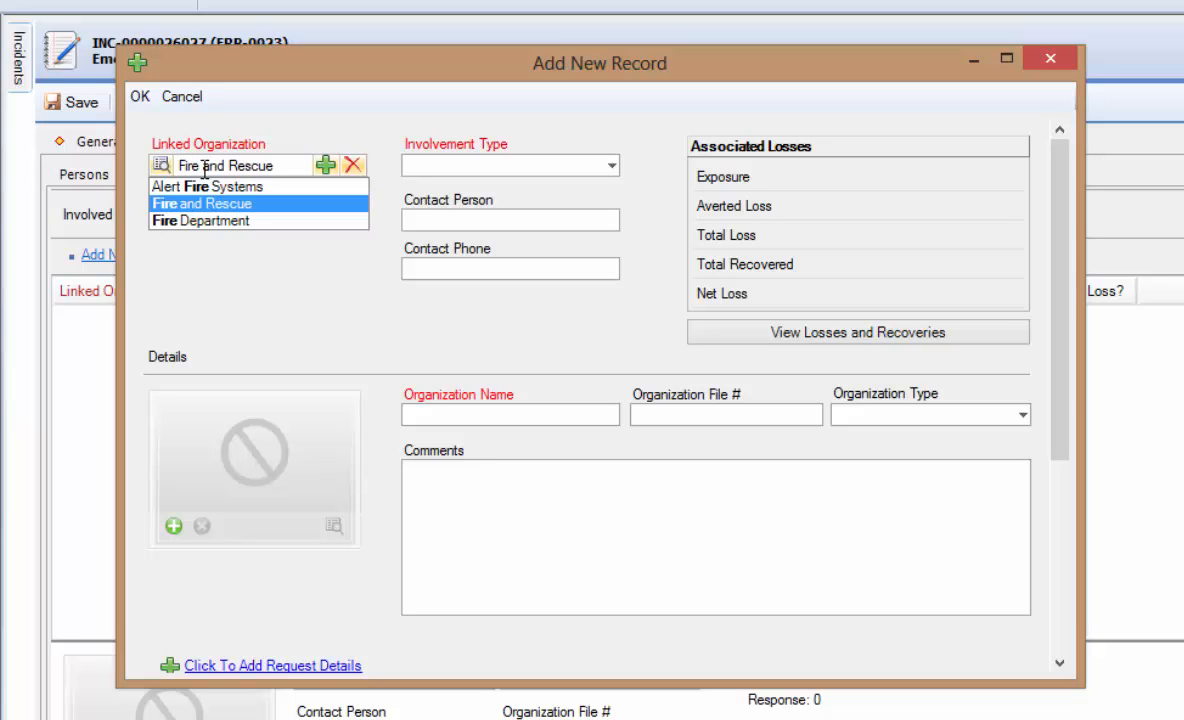
{"action": "key", "text": "Down"}
{"action": "key", "text": "Up"}
{"action": "key", "text": "Up"}
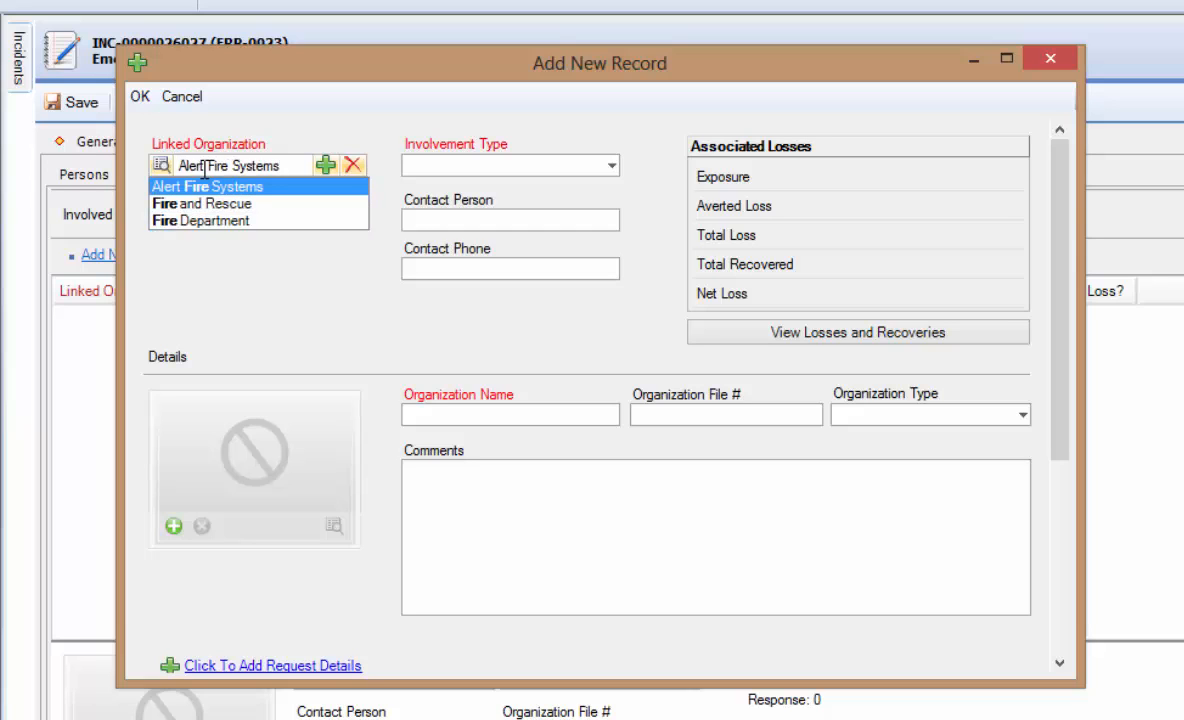
{"action": "key", "text": "Return"}
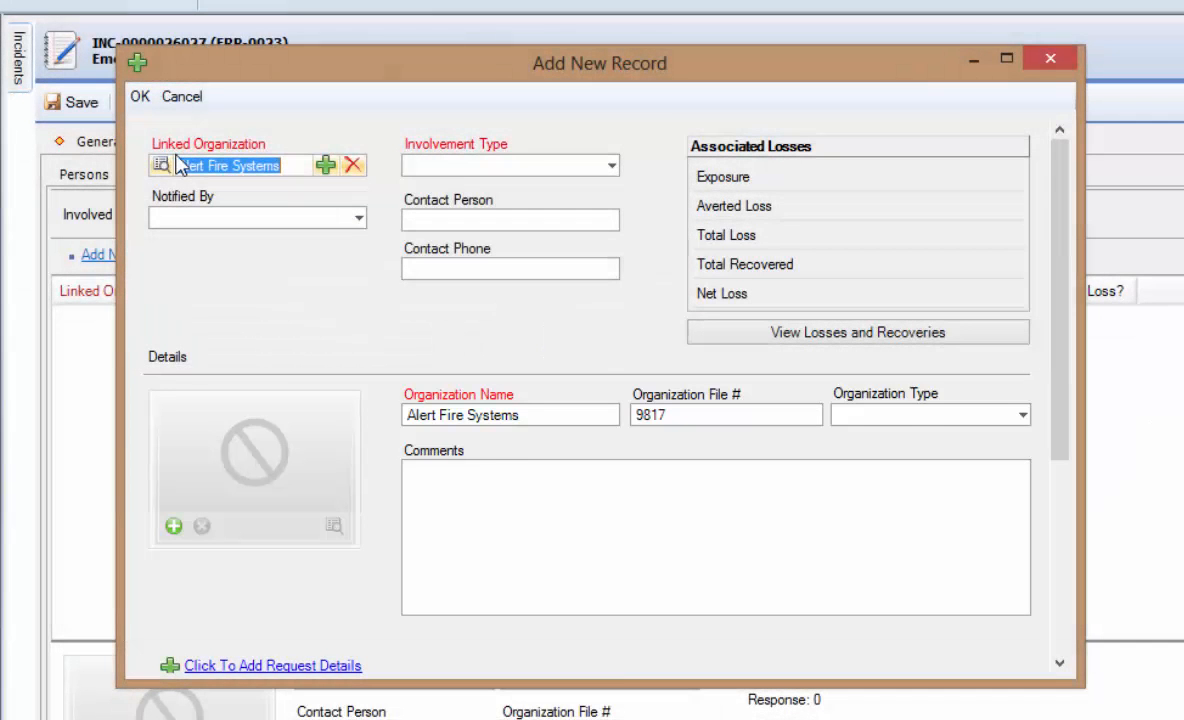
Set the involvement type to Responding Service Agency, notified by Internal Dispatch Operations\Control Center, and the organization type to Contractor Organization.
{"action": "left_click", "coordinate": [611, 165]}
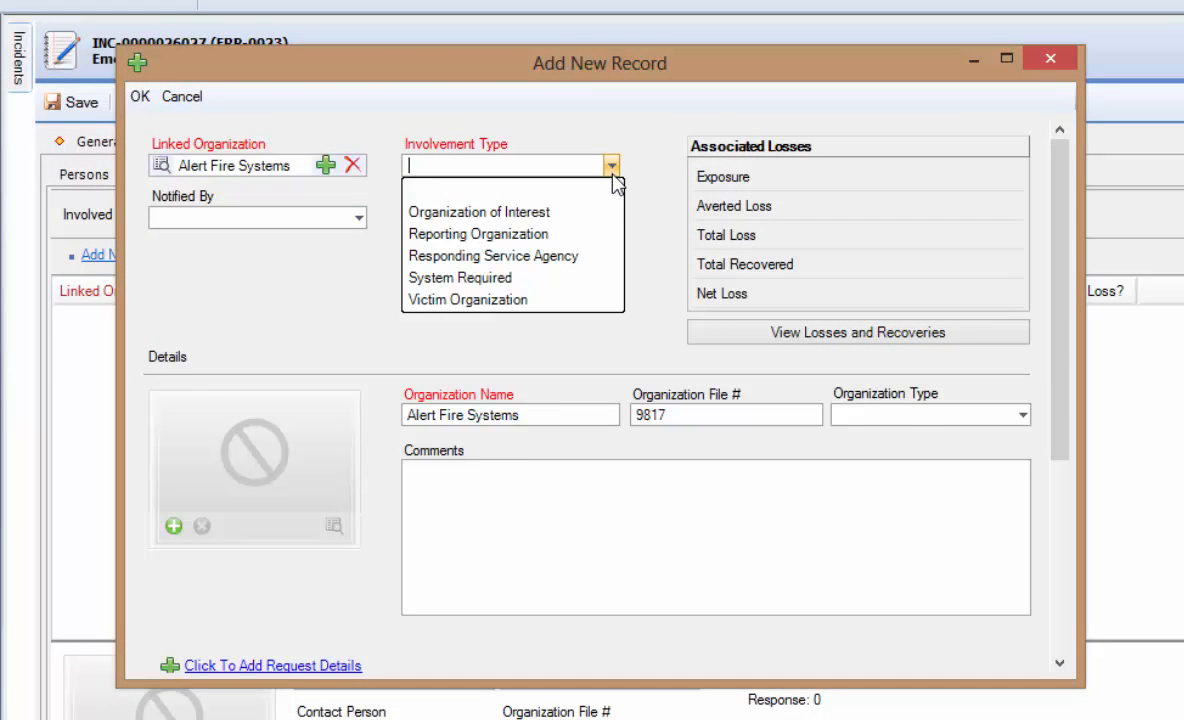
{"action": "left_click", "coordinate": [597, 256]}
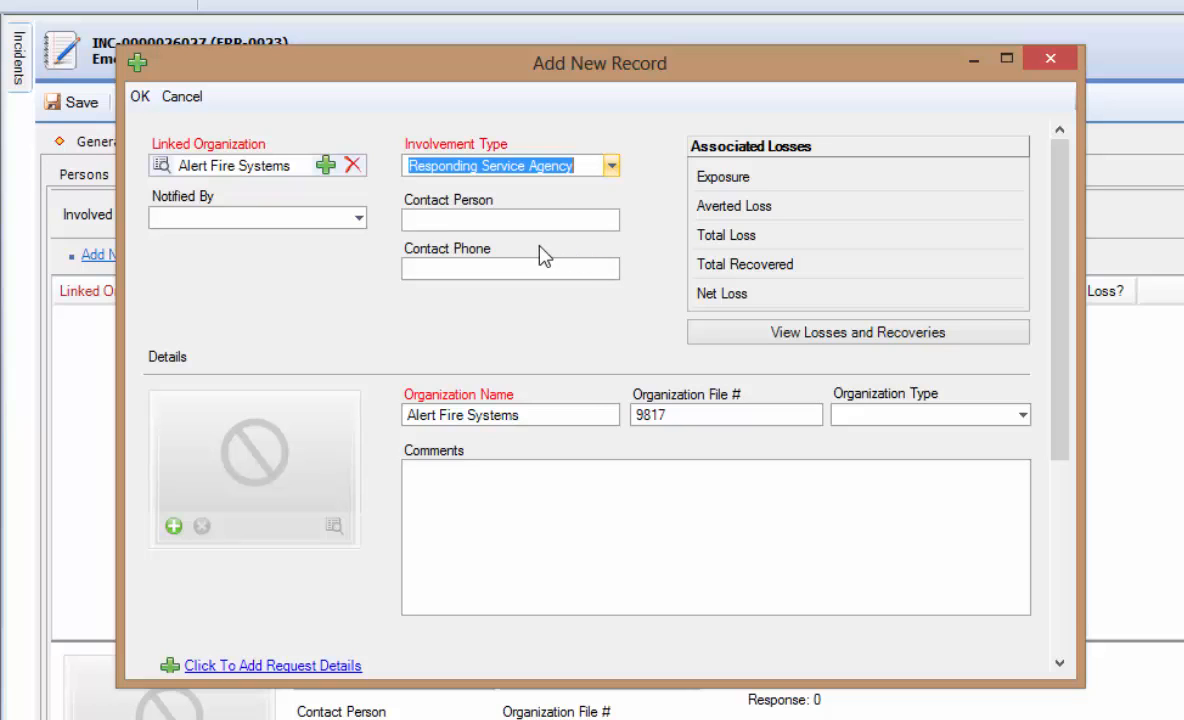
{"action": "left_click", "coordinate": [350, 220]}
{"action": "left_click", "coordinate": [357, 218]}
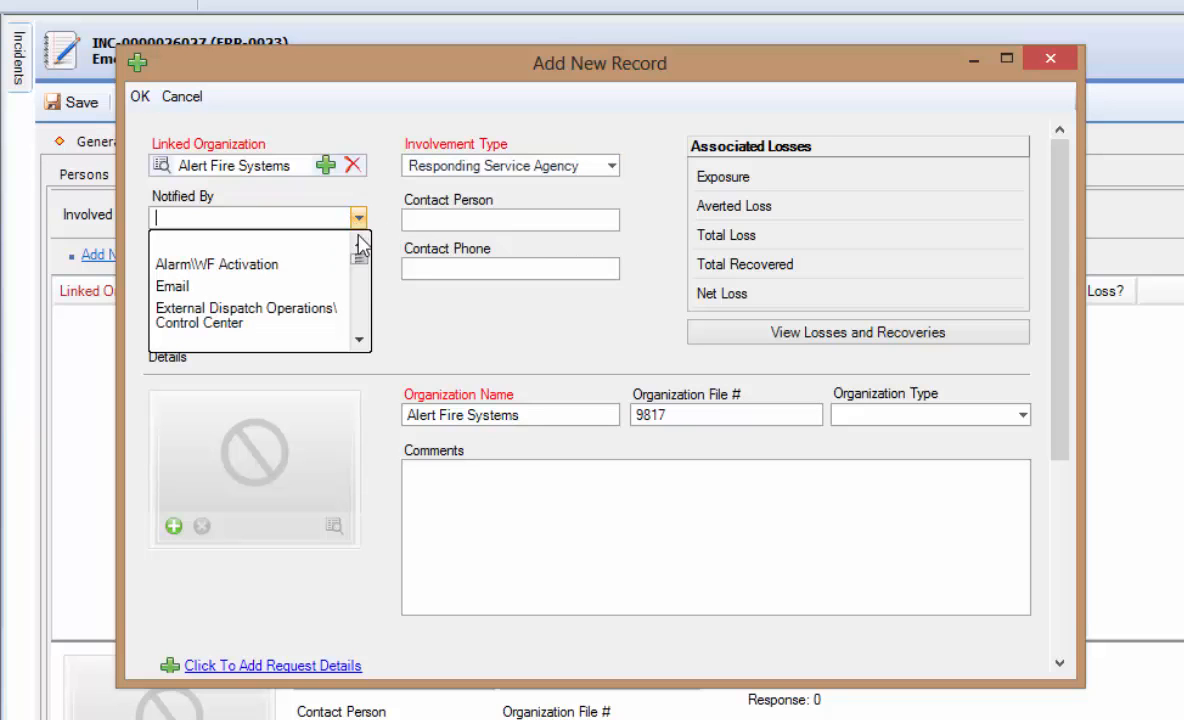
{"action": "left_click_drag", "start_coordinate": [370, 272], "coordinate": [359, 292]}
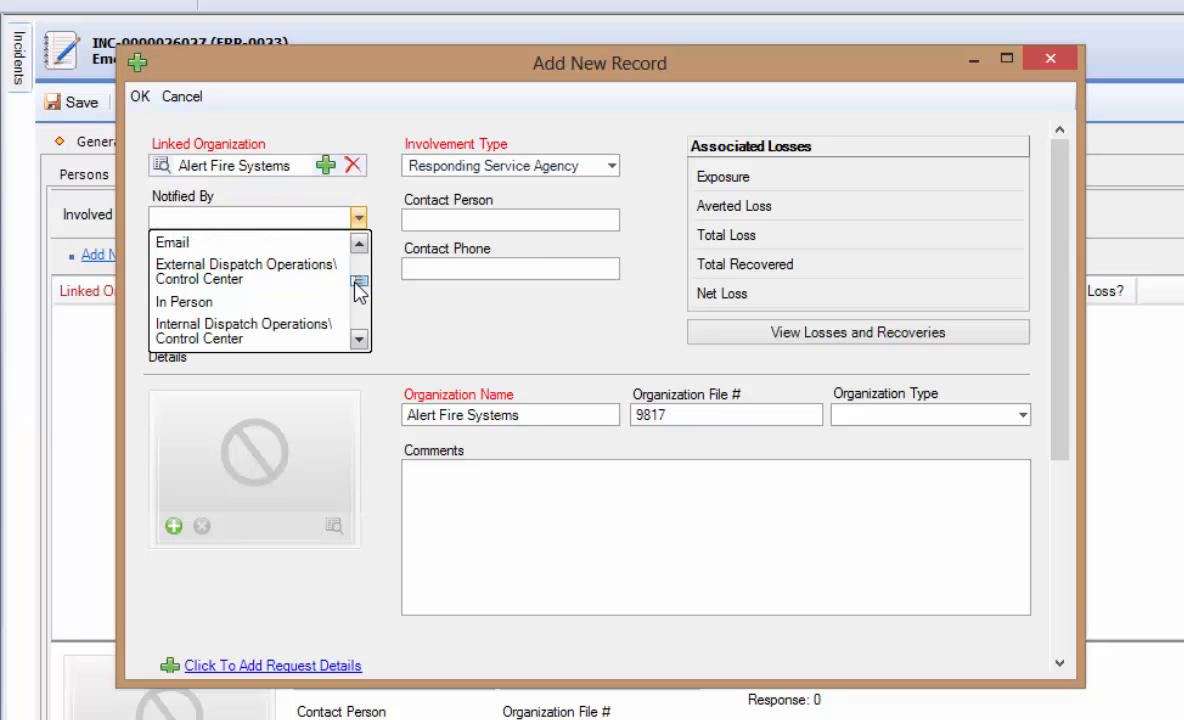
{"action": "left_click", "coordinate": [305, 331]}
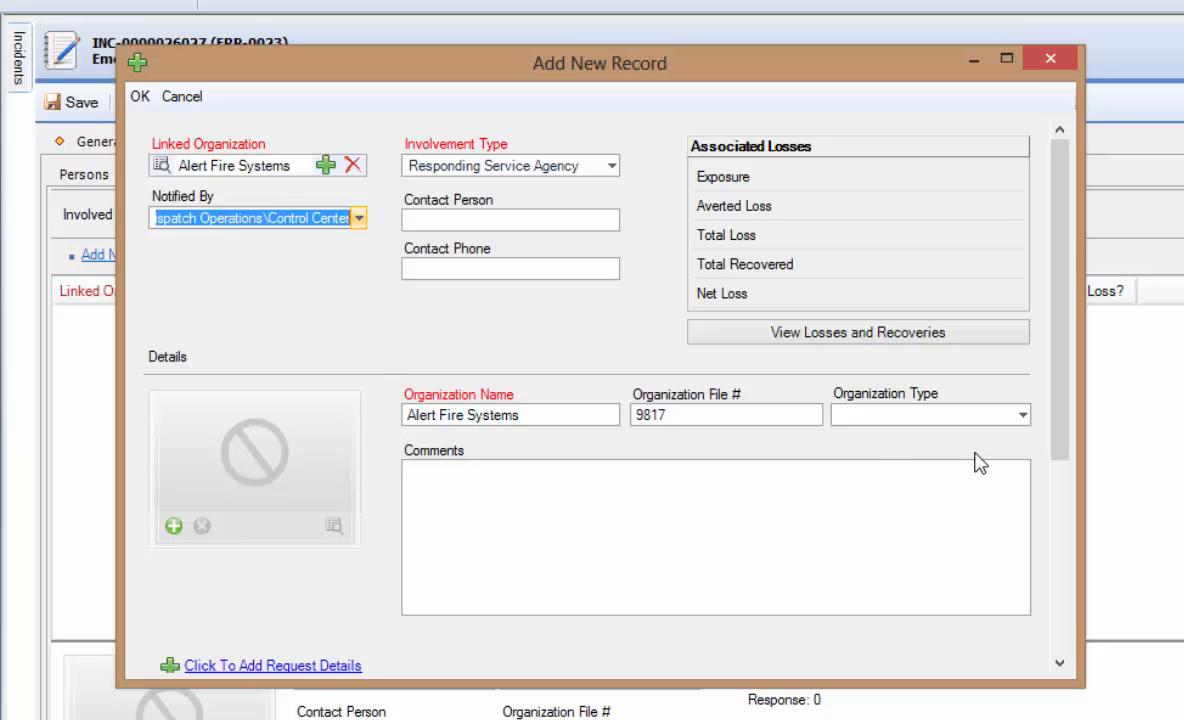
{"action": "left_click", "coordinate": [1024, 418]}
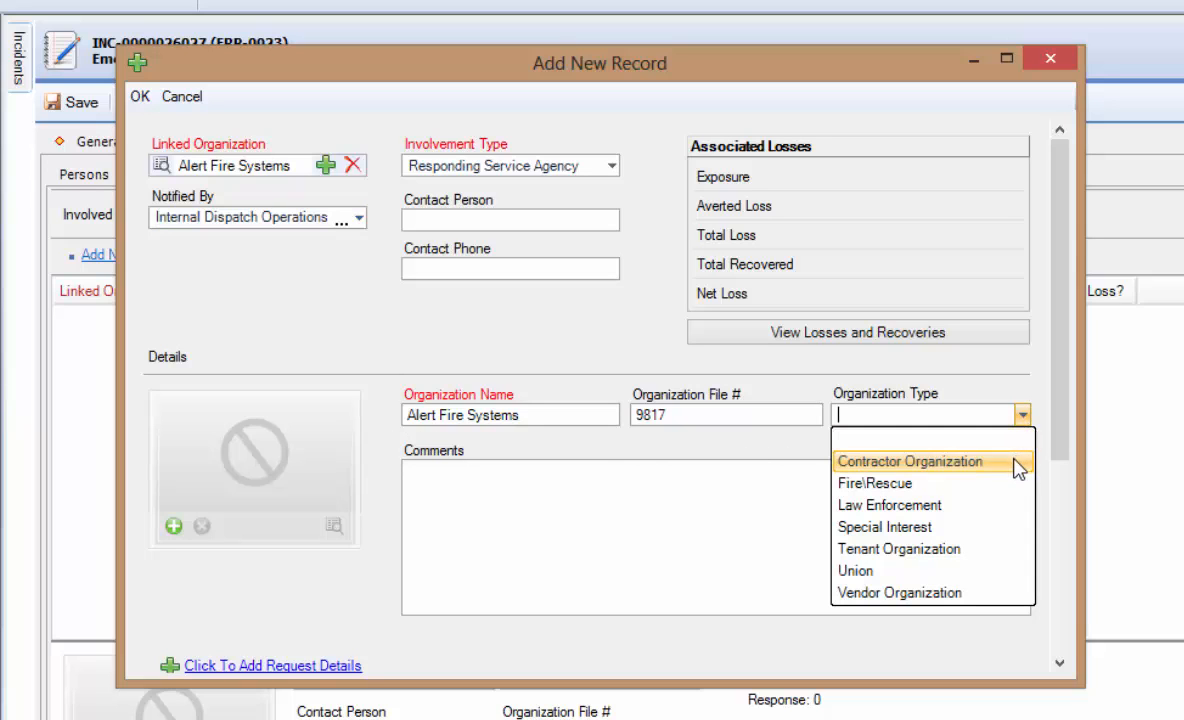
{"action": "left_click", "coordinate": [941, 465]}
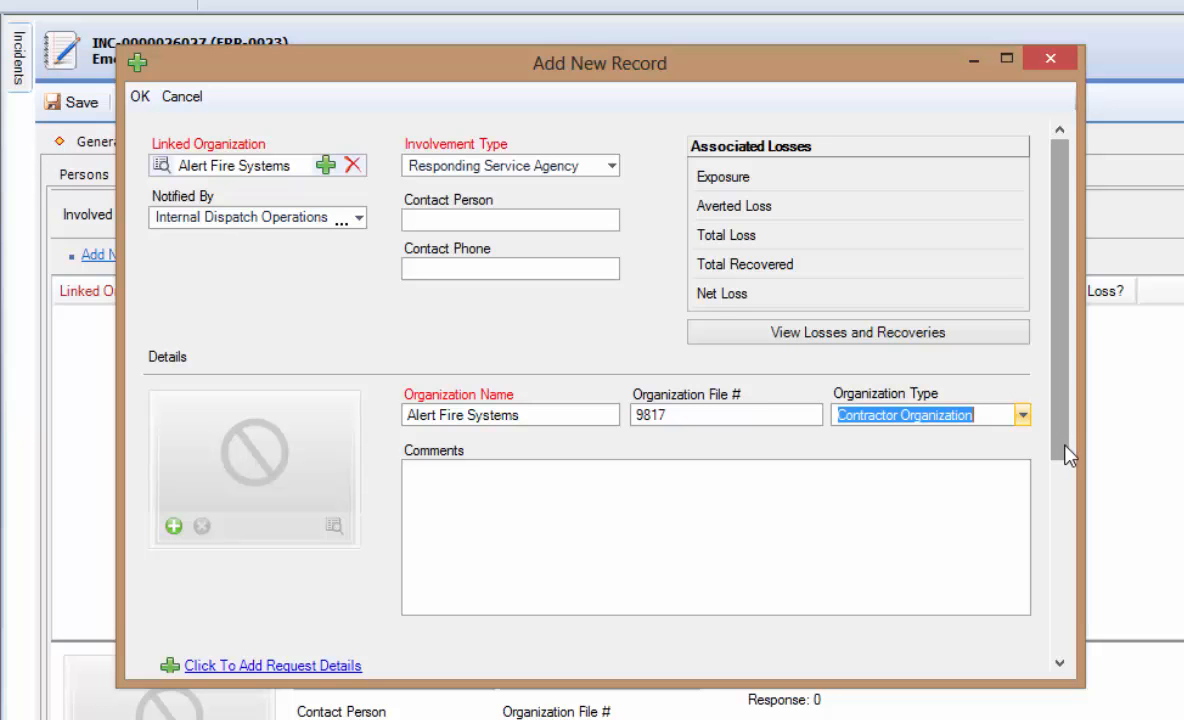
Add request details with type External Maintenance Request, tracking number 45896 and assigned date 08/28/2015.
{"action": "scroll", "coordinate": [991, 449], "scroll_direction": "down", "scroll_amount": 3}
{"action": "left_click_drag", "start_coordinate": [1068, 515], "coordinate": [1069, 550]}
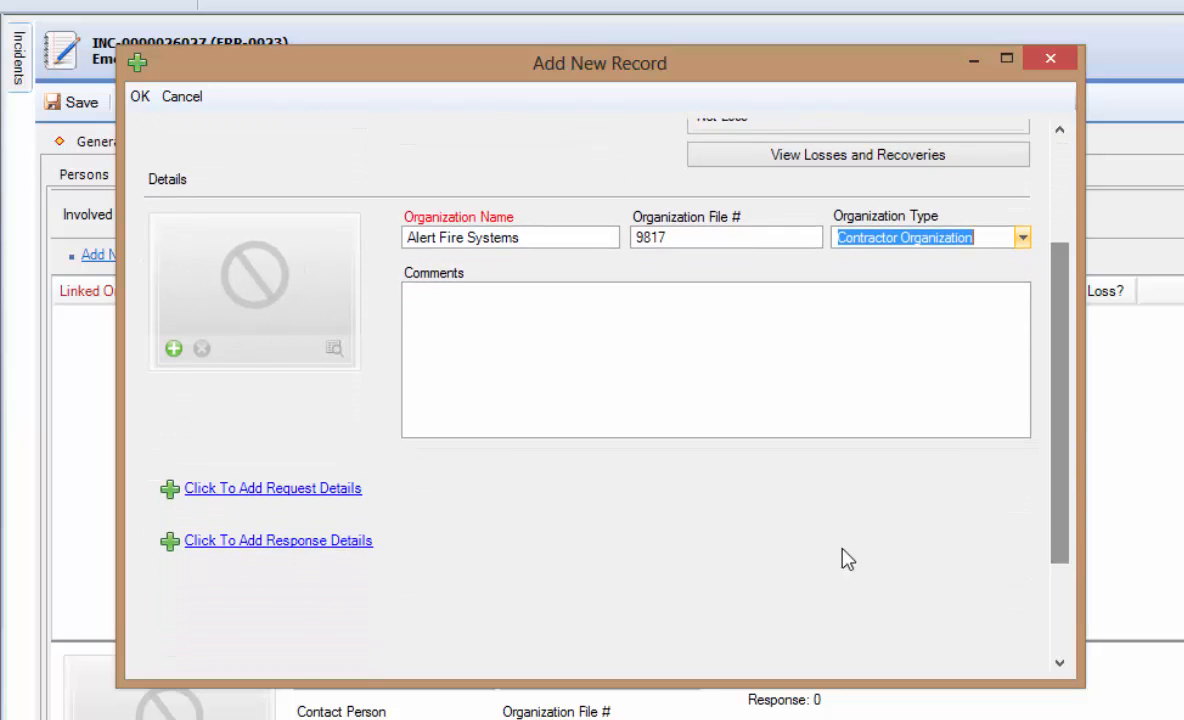
{"action": "left_click", "coordinate": [333, 492]}
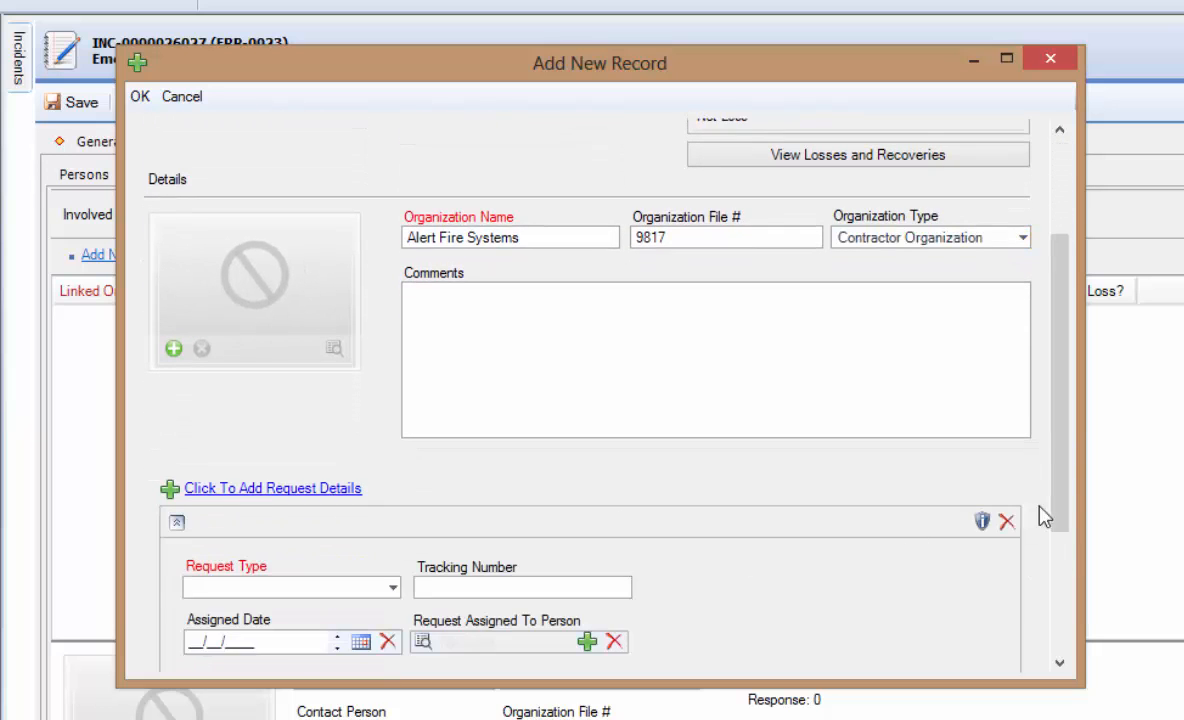
{"action": "left_click_drag", "start_coordinate": [1057, 510], "coordinate": [1060, 605]}
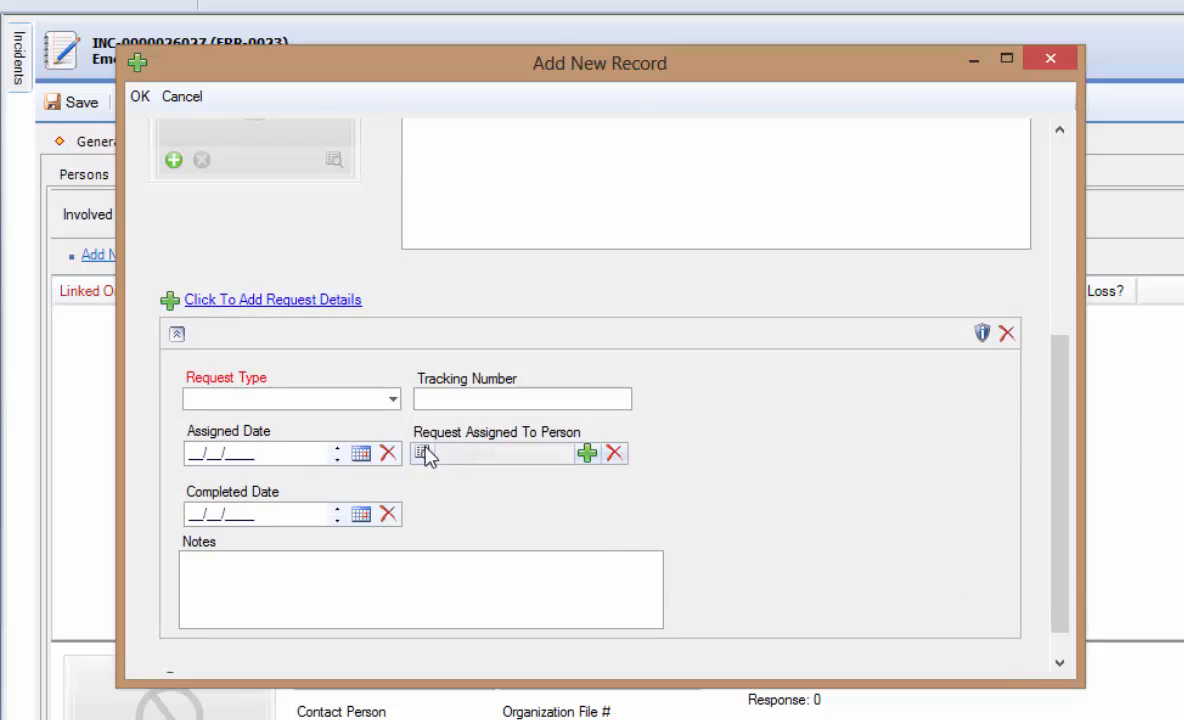
{"action": "left_click", "coordinate": [392, 399]}
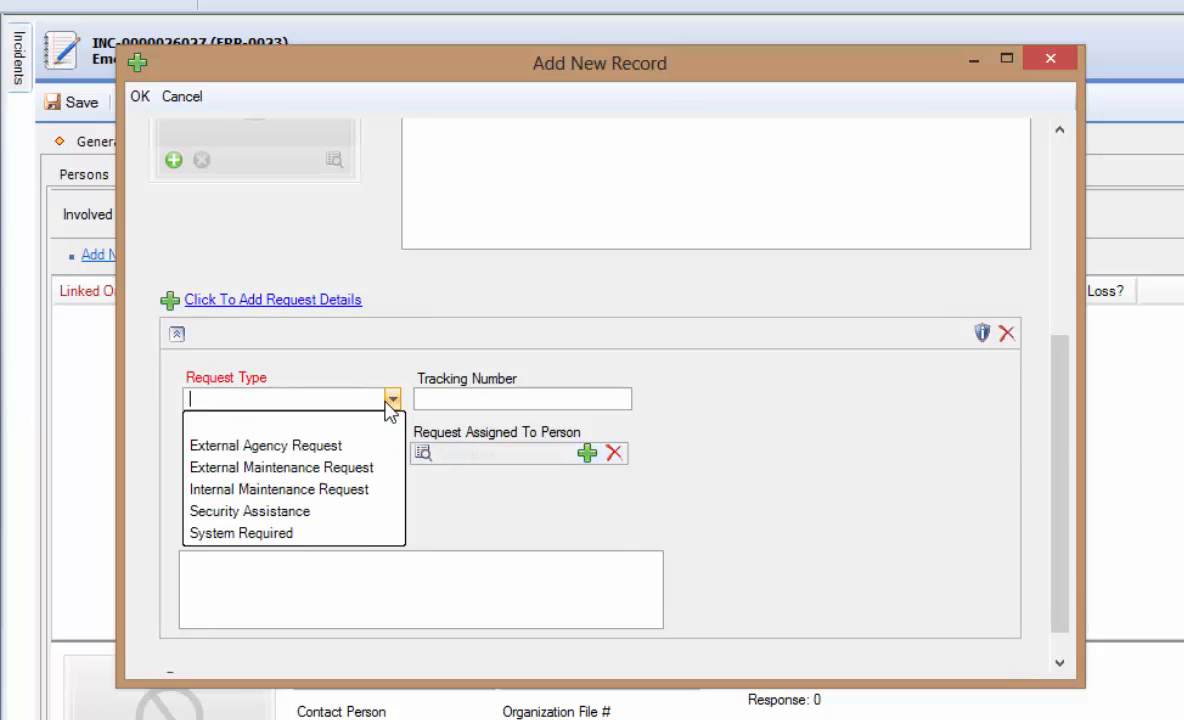
{"action": "left_click", "coordinate": [380, 468]}
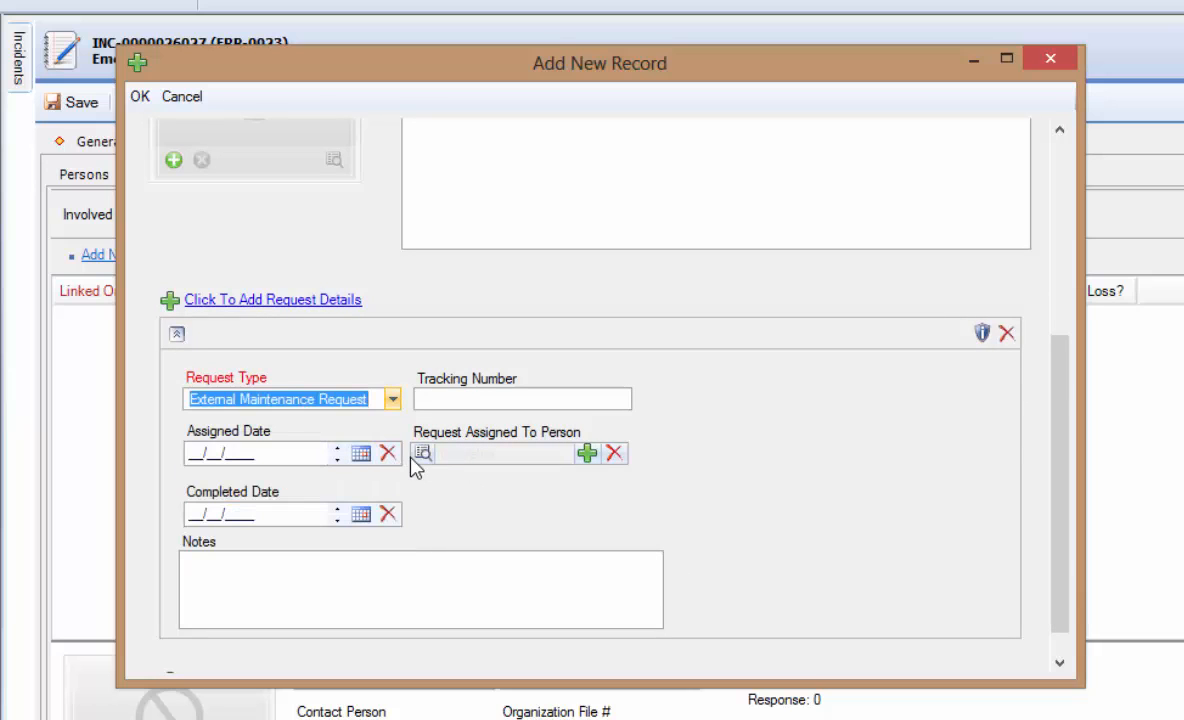
{"action": "left_click", "coordinate": [450, 401]}
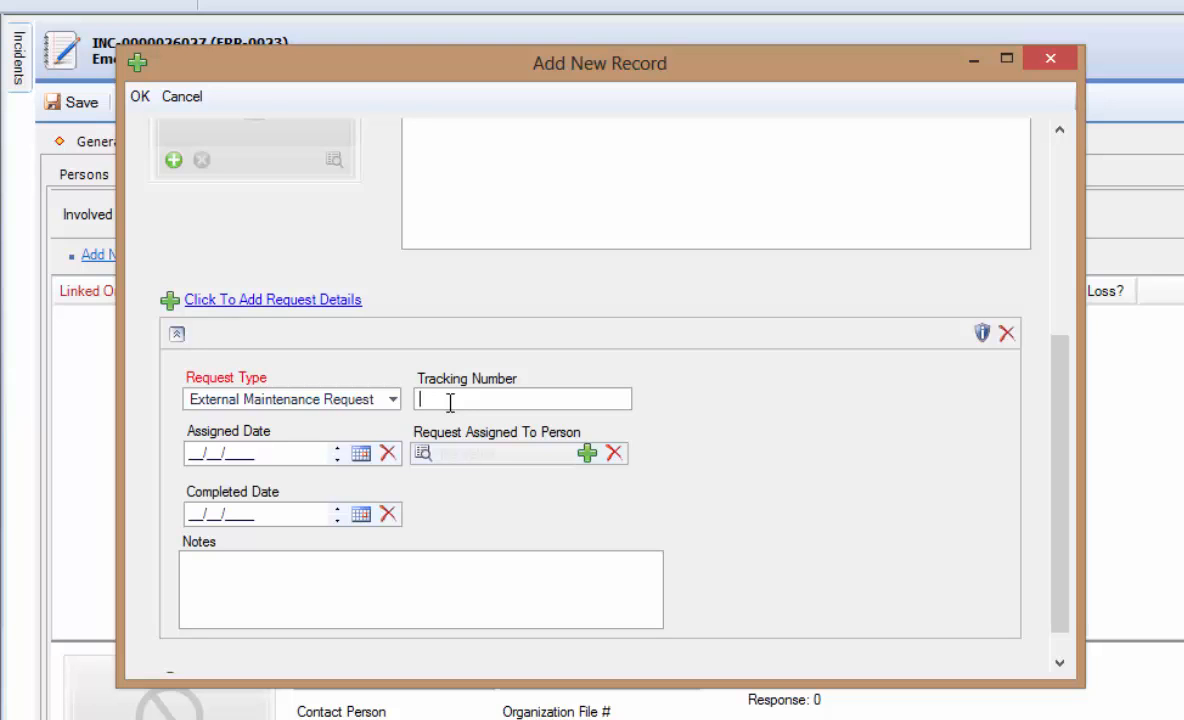
{"action": "type", "text": "45896"}
{"action": "left_click", "coordinate": [361, 453]}
{"action": "left_click", "coordinate": [578, 602]}
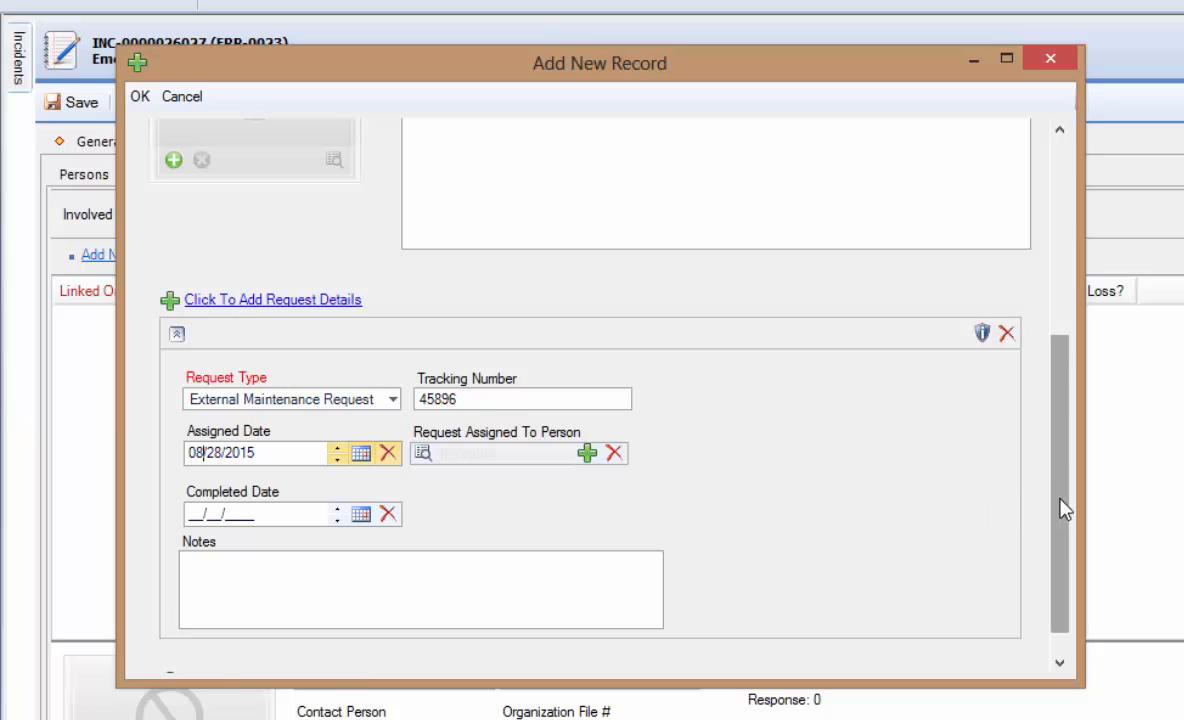
Add a blank response details section to the record and remove it again.
{"action": "scroll", "coordinate": [1061, 507], "scroll_direction": "down", "scroll_amount": 1}
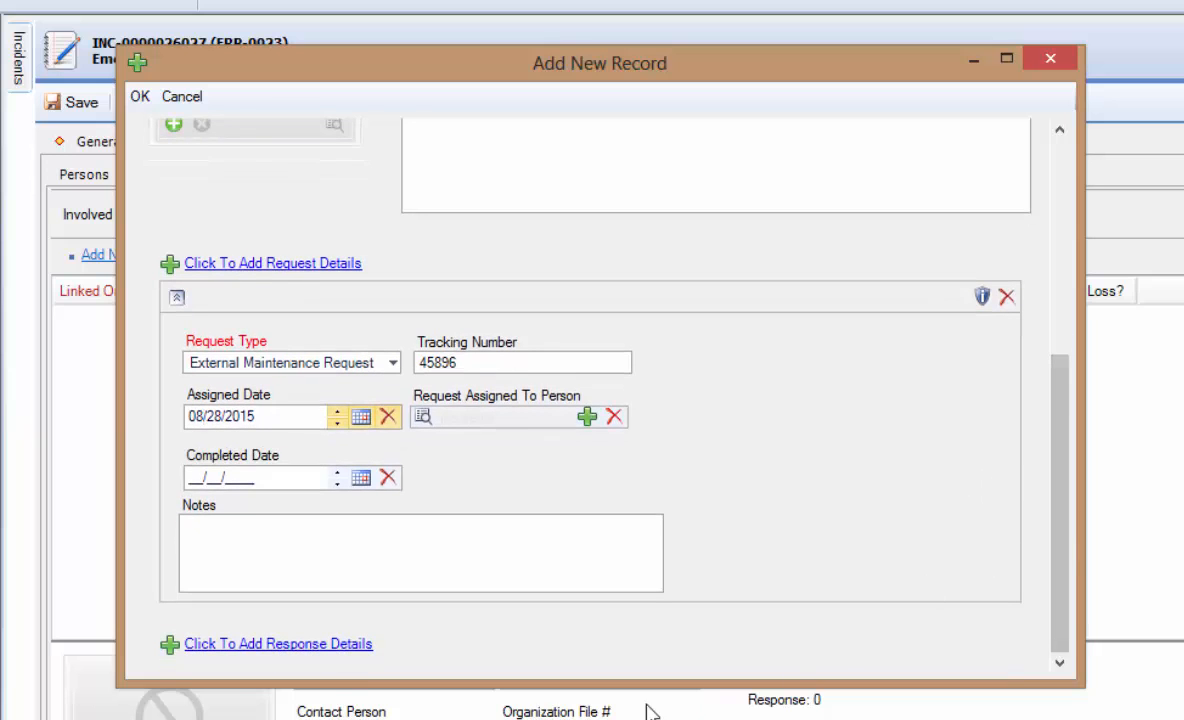
{"action": "left_click", "coordinate": [347, 645]}
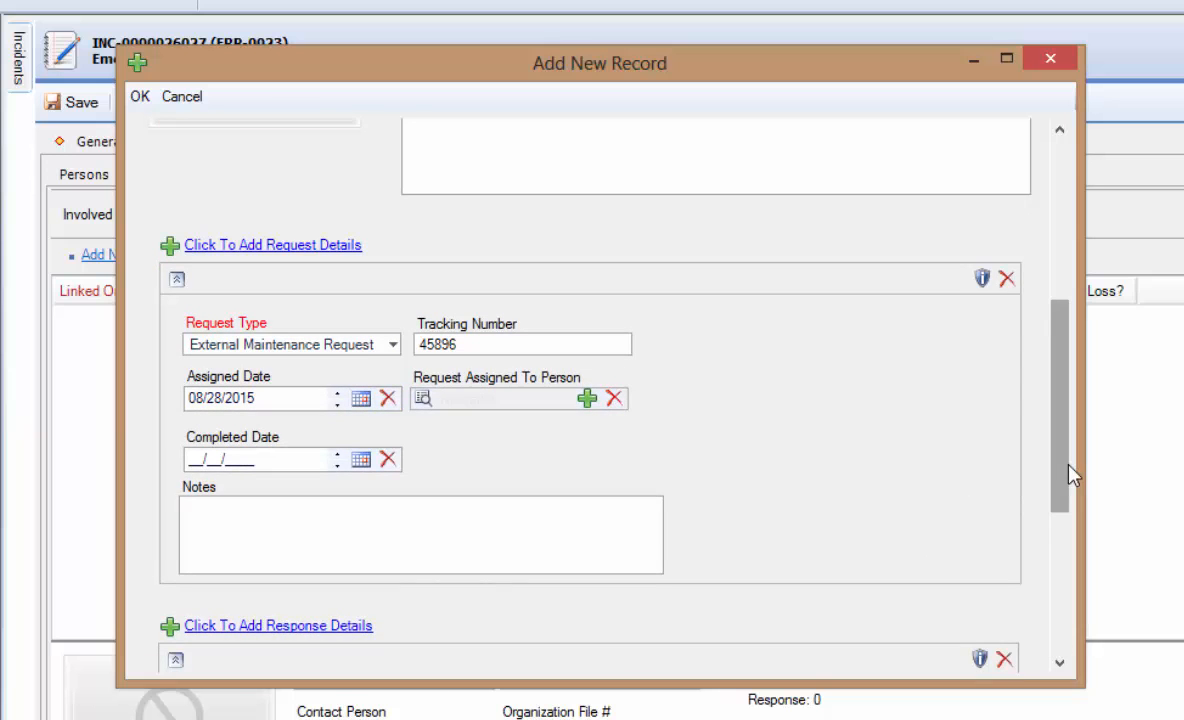
{"action": "left_click_drag", "start_coordinate": [1062, 477], "coordinate": [1060, 612]}
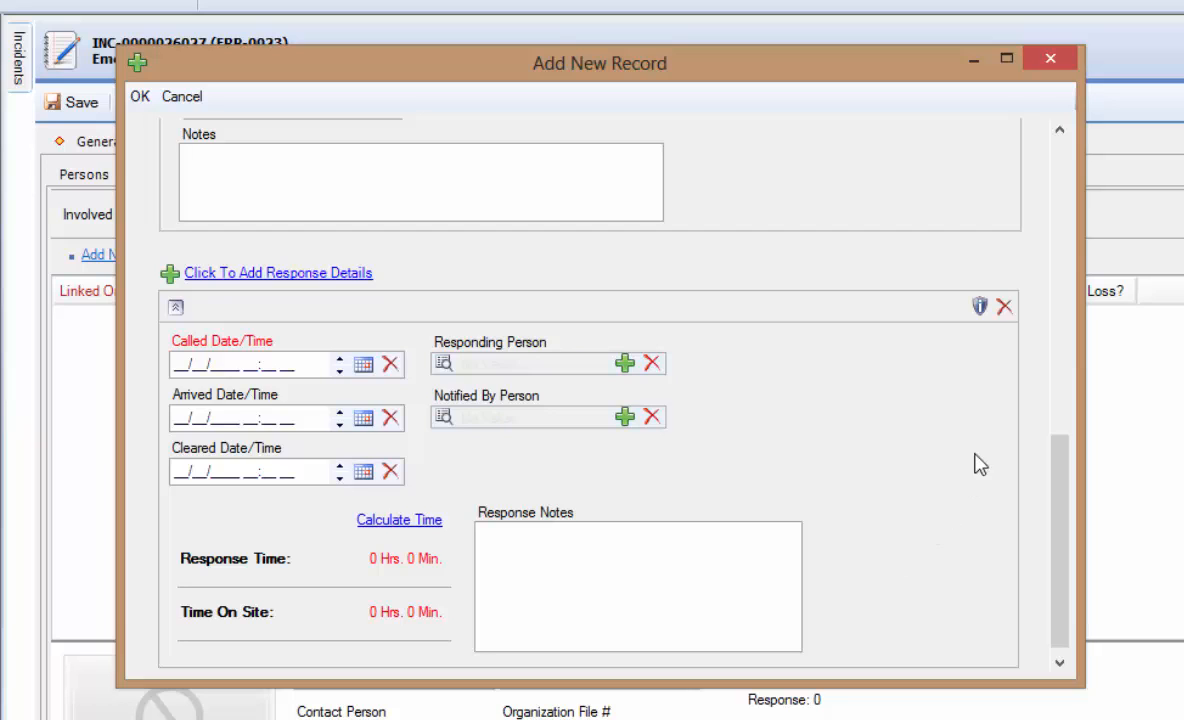
{"action": "left_click", "coordinate": [1005, 308]}
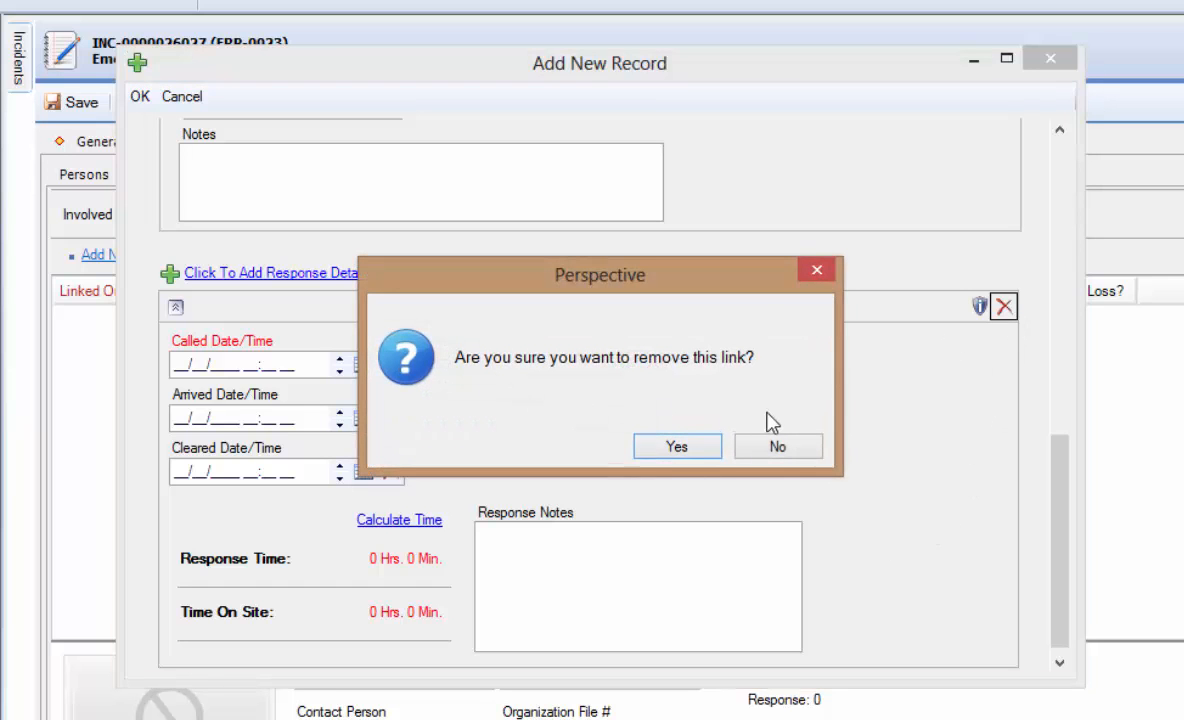
{"action": "left_click", "coordinate": [688, 452]}
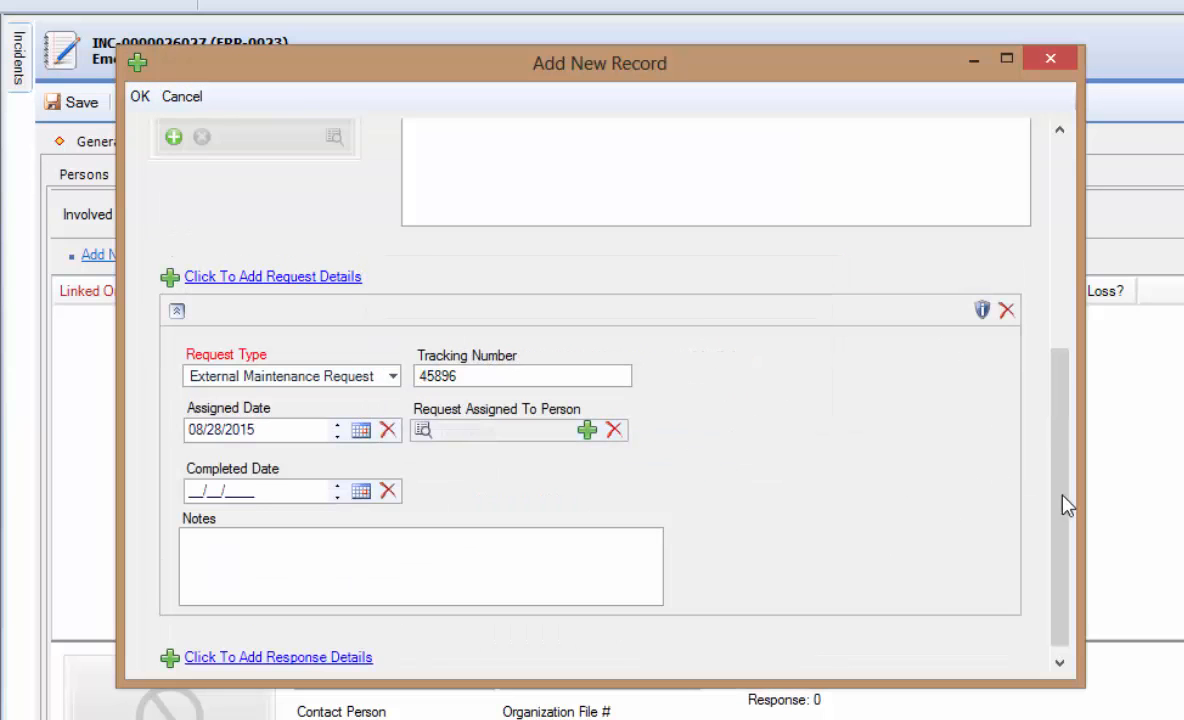
Accept the new involvement record and go to the linked Alert Fire Systems organization record.
{"action": "left_click_drag", "start_coordinate": [1065, 502], "coordinate": [1047, 287]}
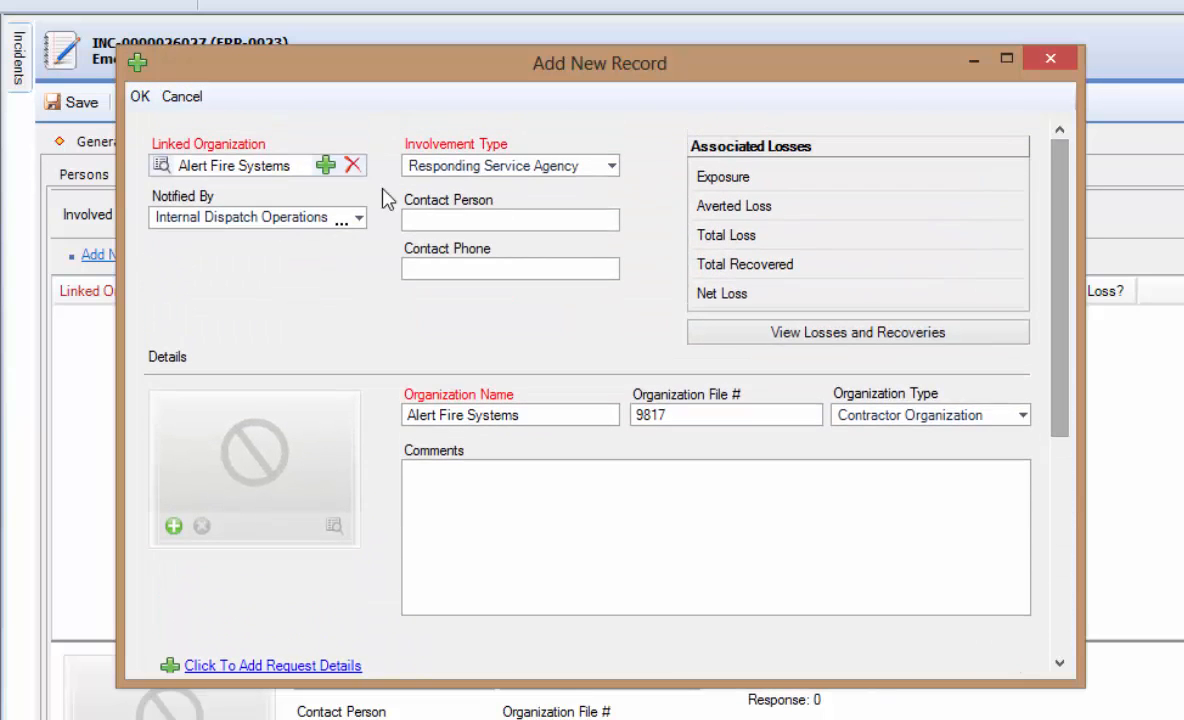
{"action": "left_click", "coordinate": [142, 100]}
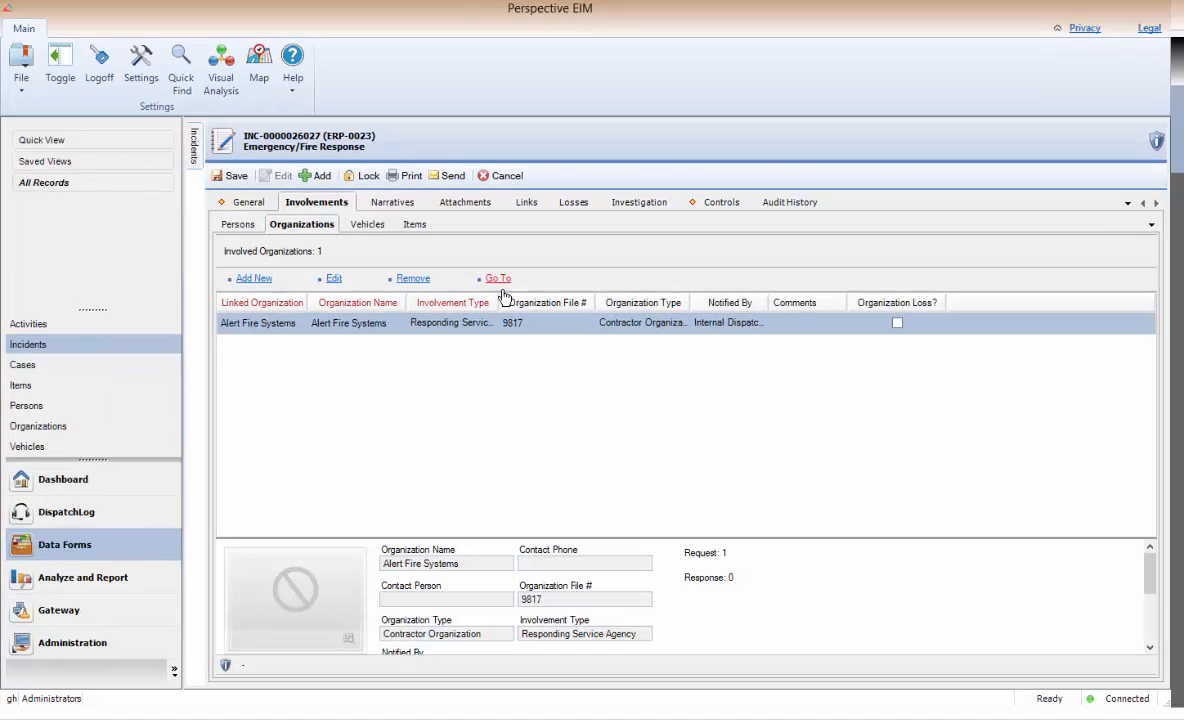
{"action": "left_click", "coordinate": [500, 282]}
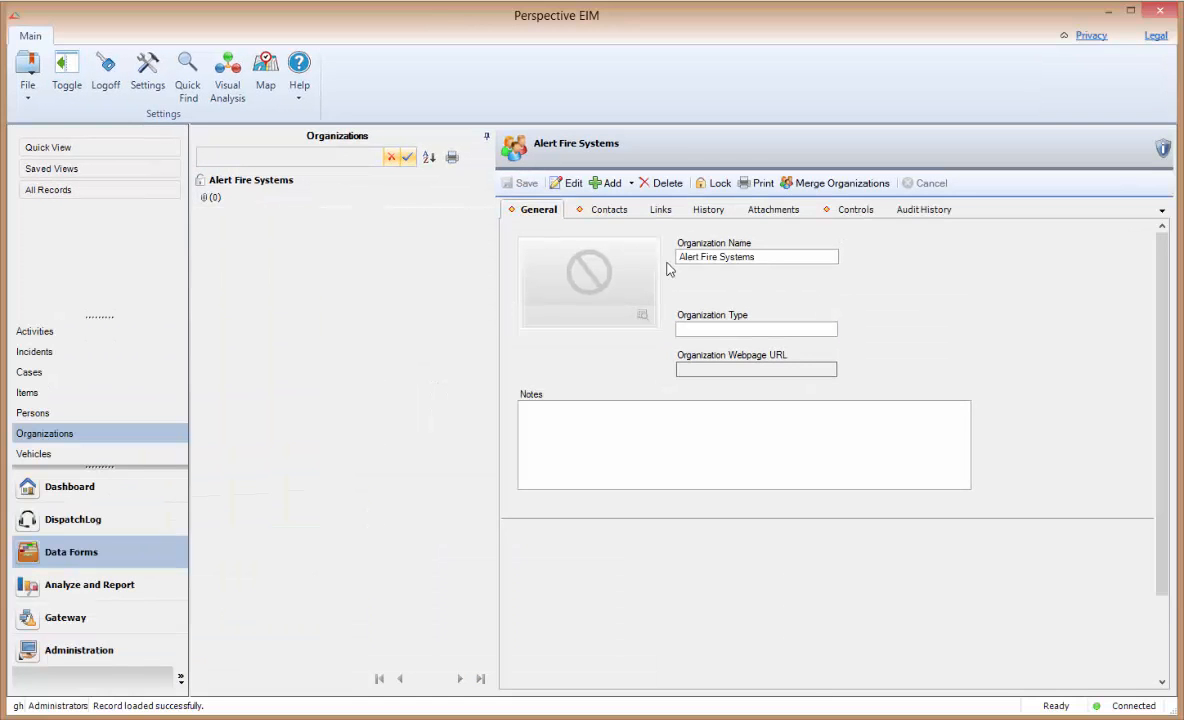
Edit the Alert Fire Systems record, setting its organization type to Contractor Organization, and save it.
{"action": "left_click", "coordinate": [573, 185]}
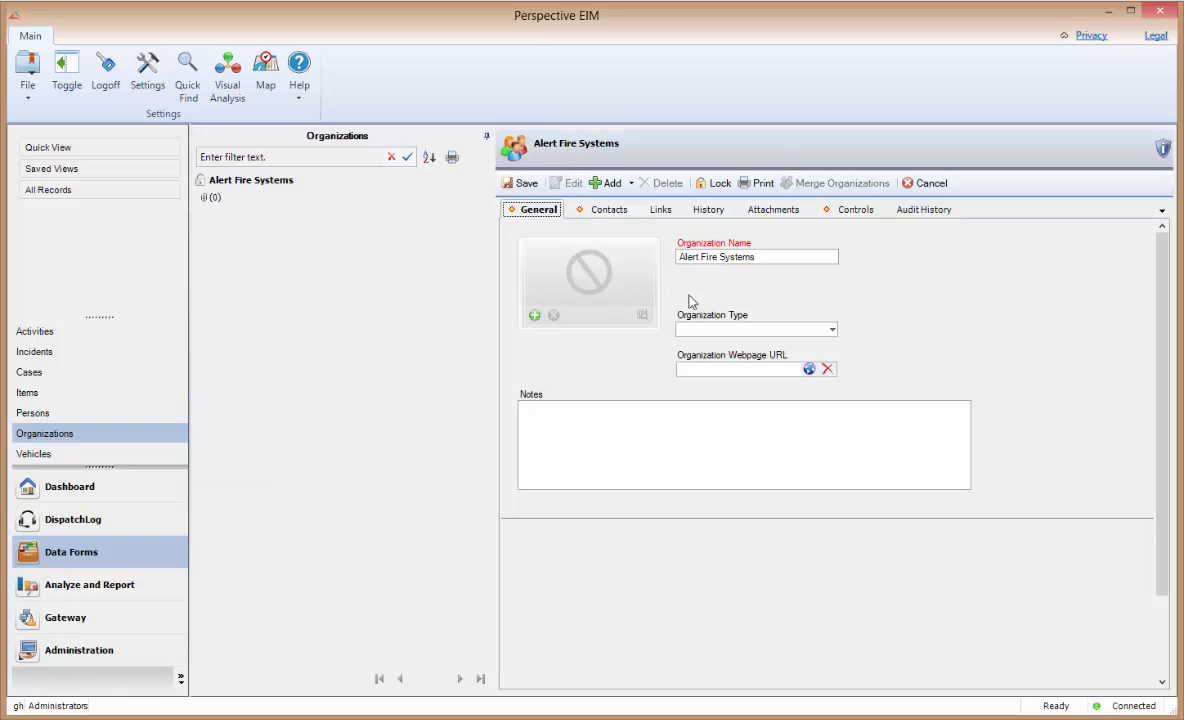
{"action": "left_click", "coordinate": [831, 330]}
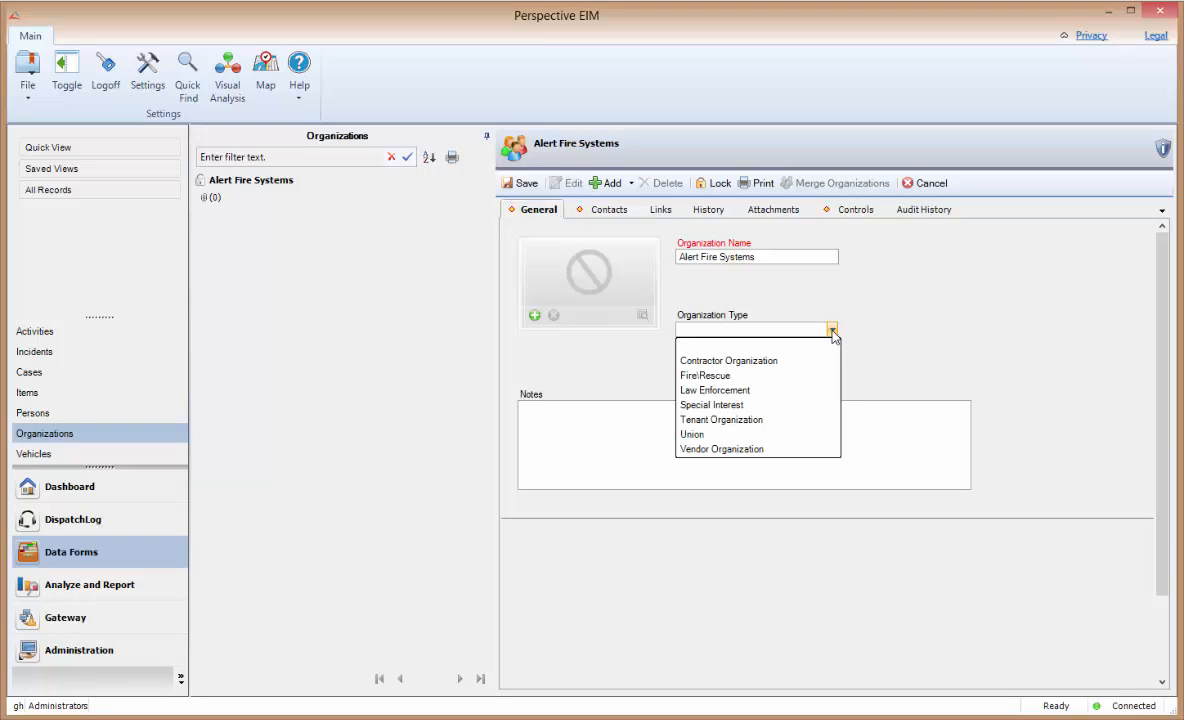
{"action": "left_click", "coordinate": [822, 361]}
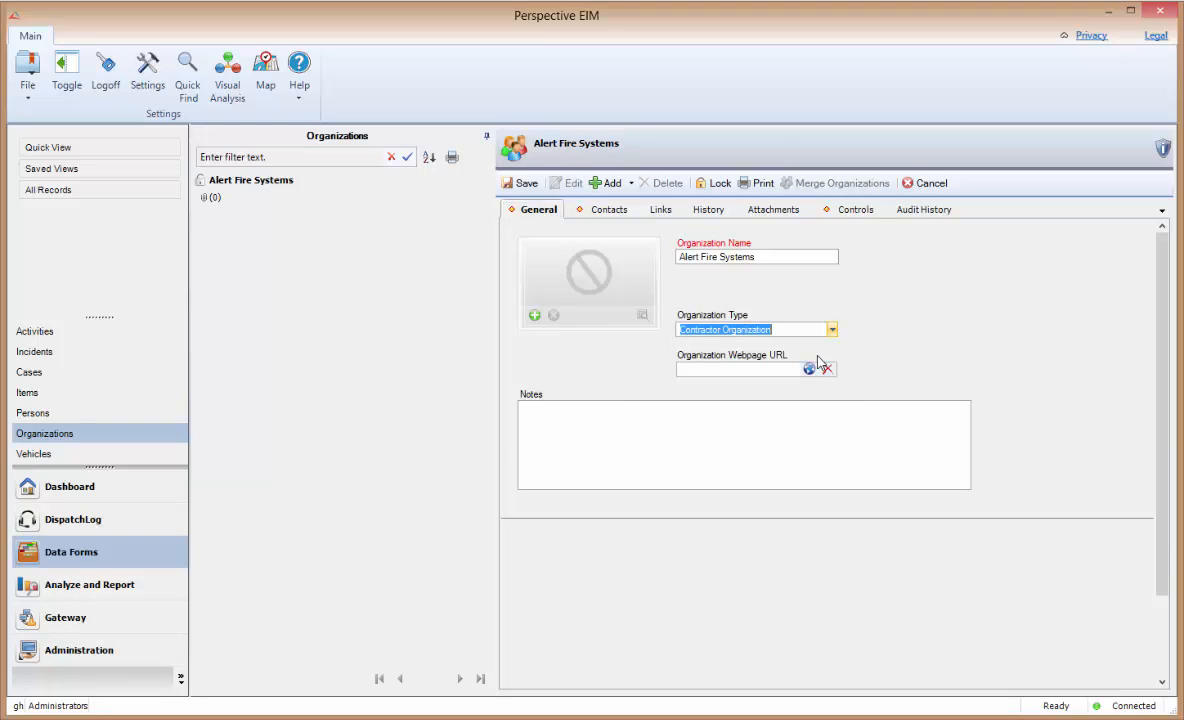
{"action": "left_click", "coordinate": [510, 185]}
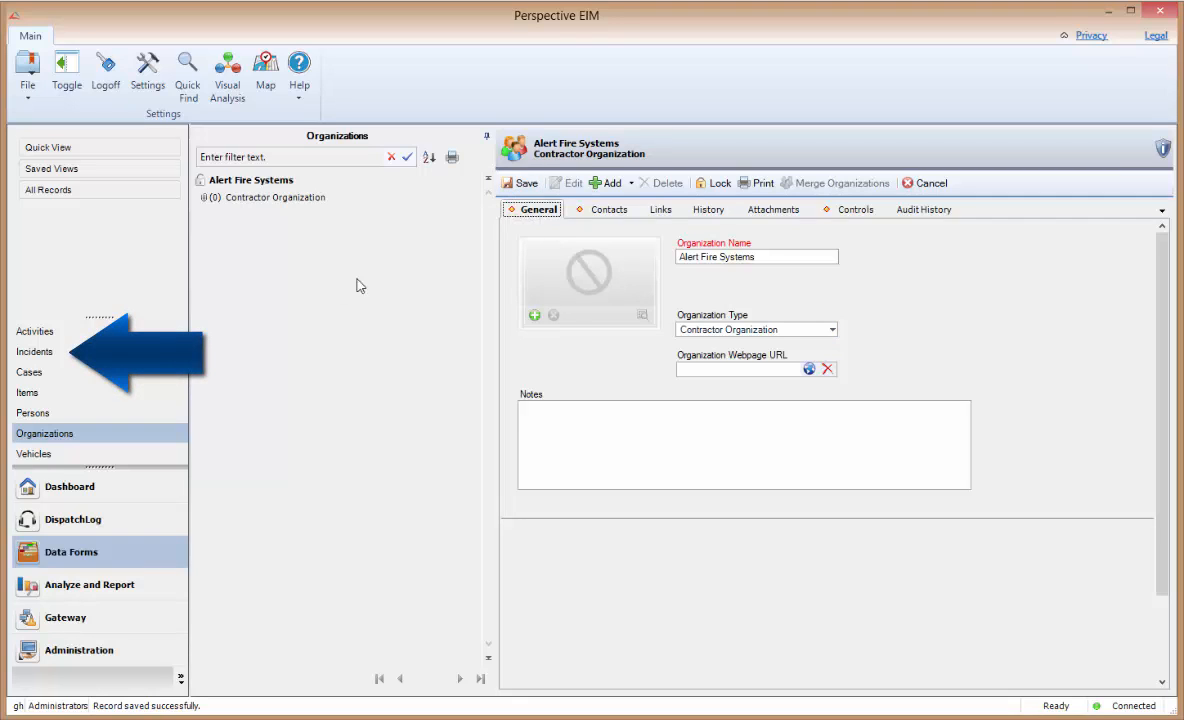
Return to the Emergency/Fire Response incident and start a new involved organization record.
{"action": "left_click", "coordinate": [46, 353]}
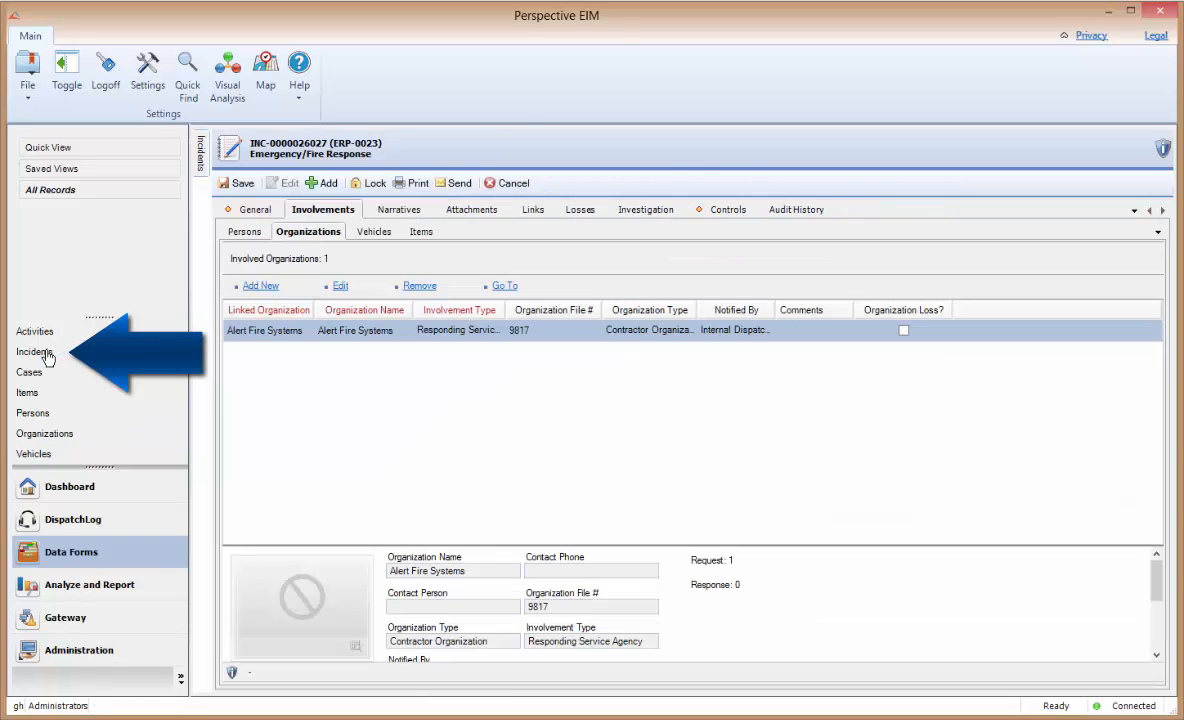
{"action": "left_click", "coordinate": [46, 353]}
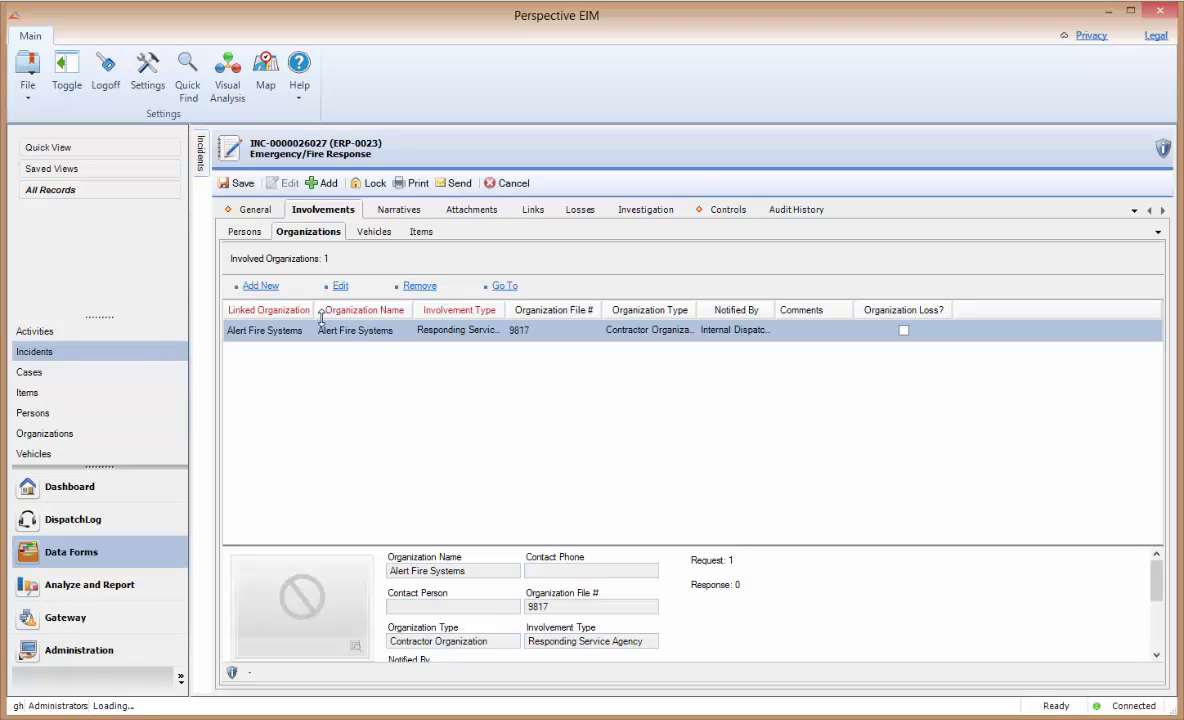
{"action": "left_click", "coordinate": [262, 286]}
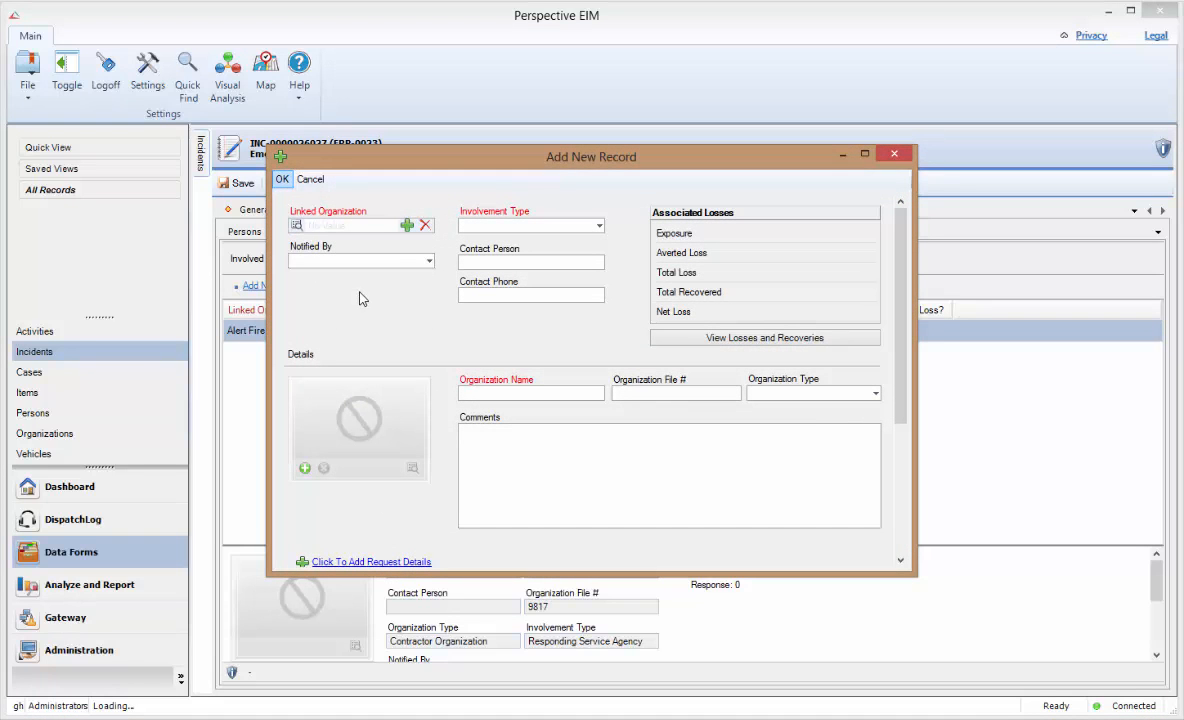
Quick-add a new organization for the linked organization, naming it ABC Corporation with type Tenant Organization.
{"action": "left_click", "coordinate": [407, 226]}
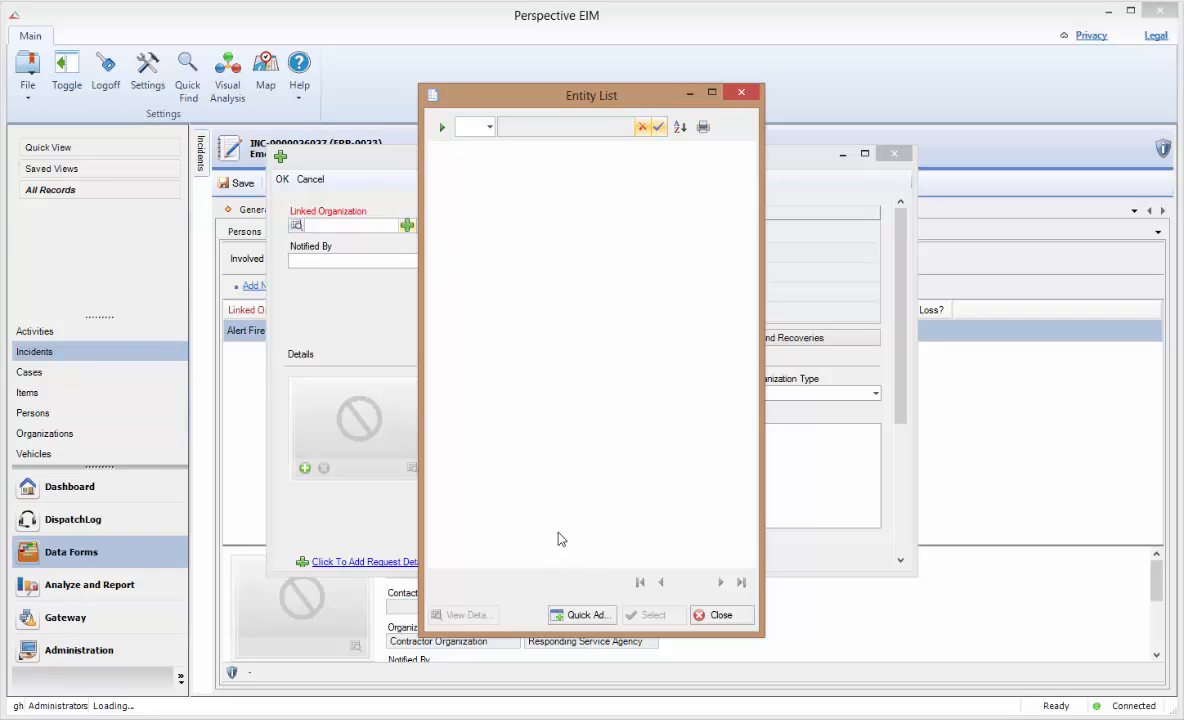
{"action": "left_click", "coordinate": [578, 618]}
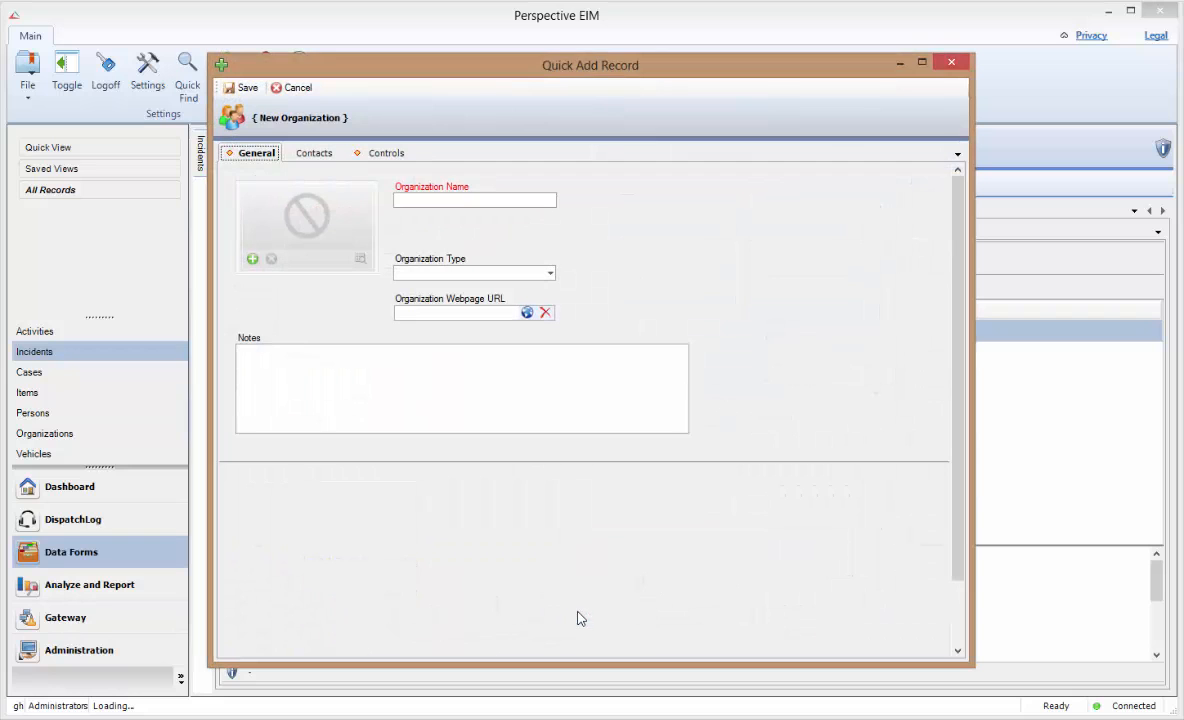
{"action": "left_click", "coordinate": [439, 200]}
{"action": "type", "text": "ABC Corporation"}
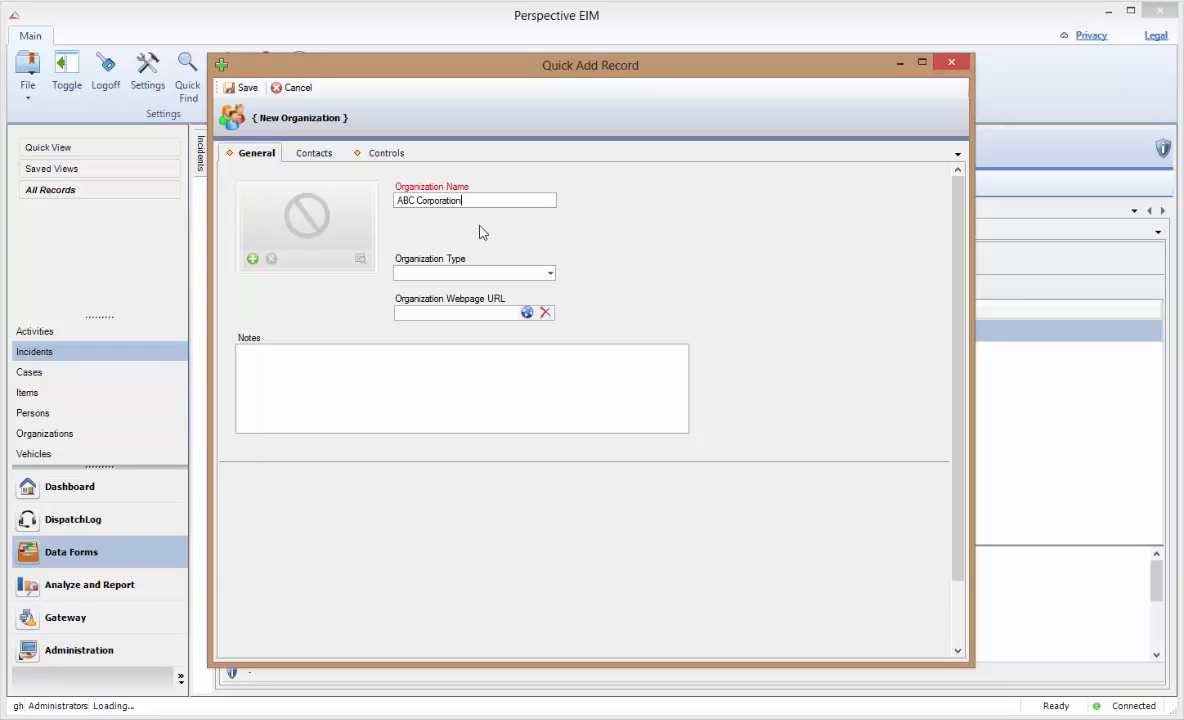
{"action": "left_click", "coordinate": [550, 273]}
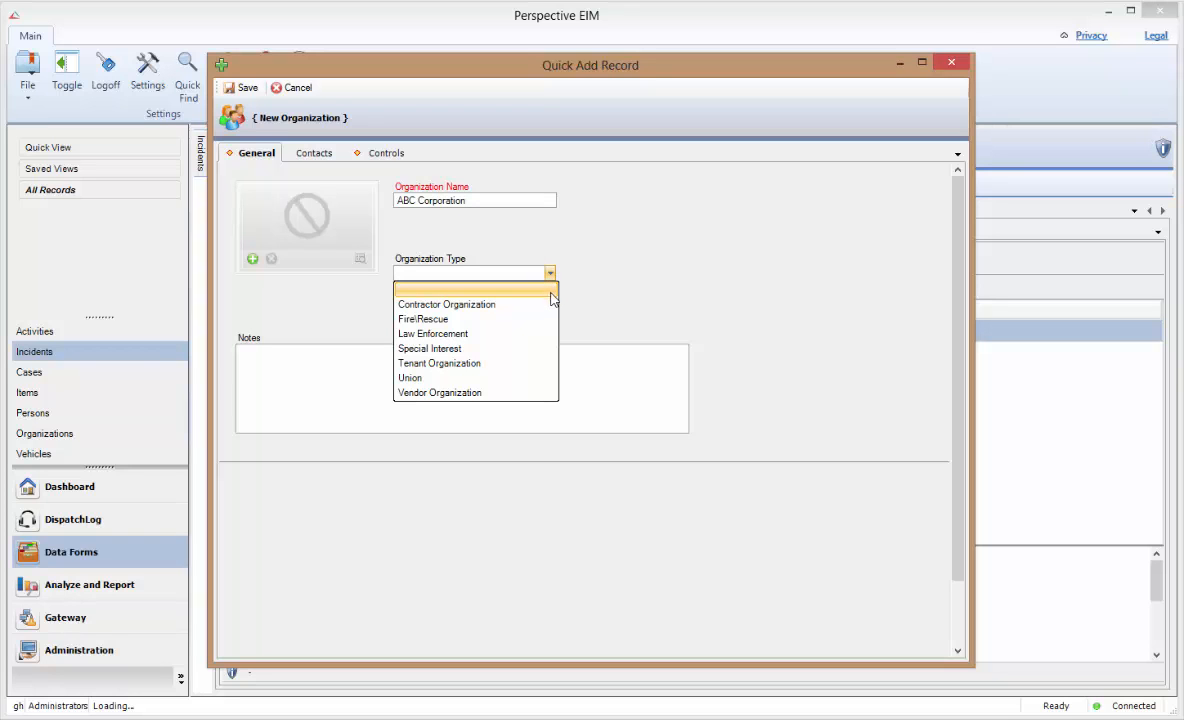
{"action": "left_click", "coordinate": [541, 363]}
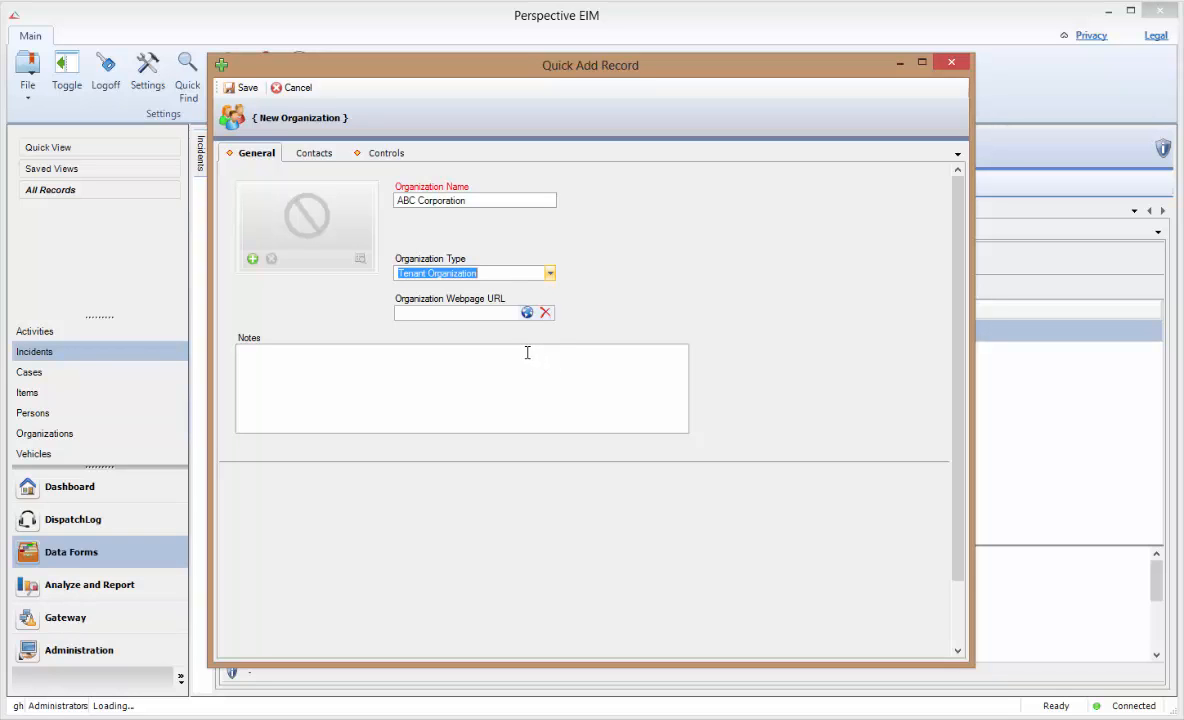
Set the new organization's access level to Level 1 (Lowest), give all other workgroups Update rights, and save it.
{"action": "left_click", "coordinate": [367, 157]}
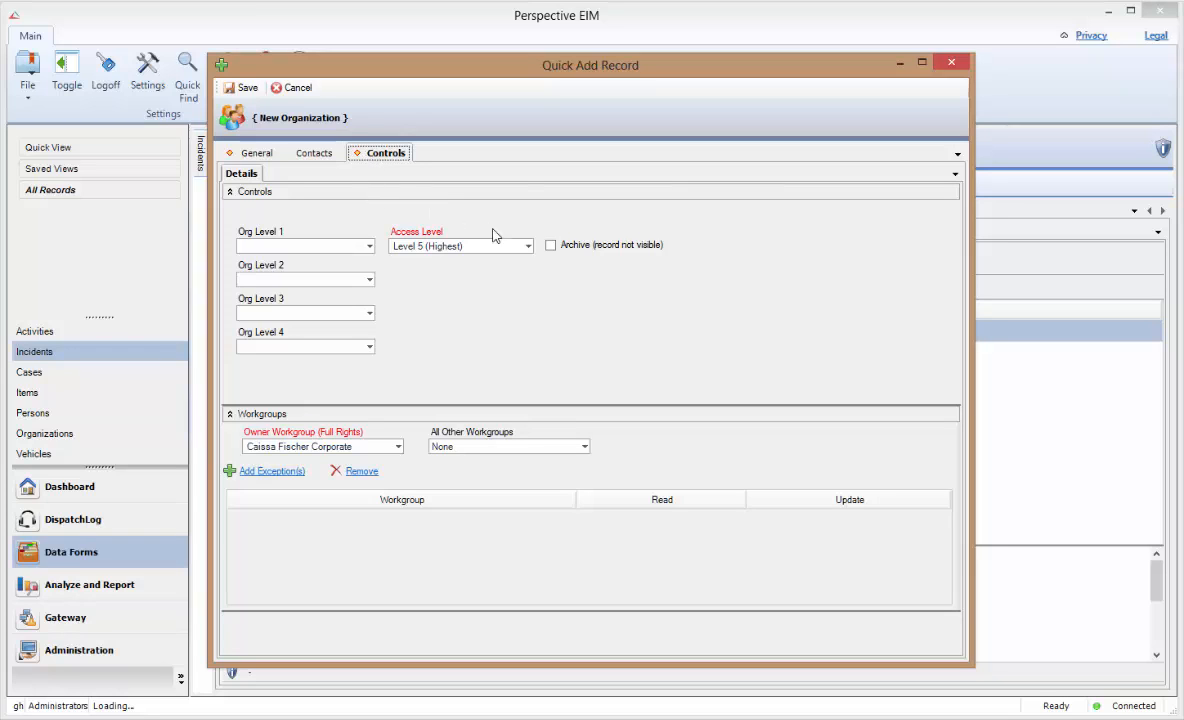
{"action": "left_click", "coordinate": [527, 246]}
{"action": "left_click", "coordinate": [529, 277]}
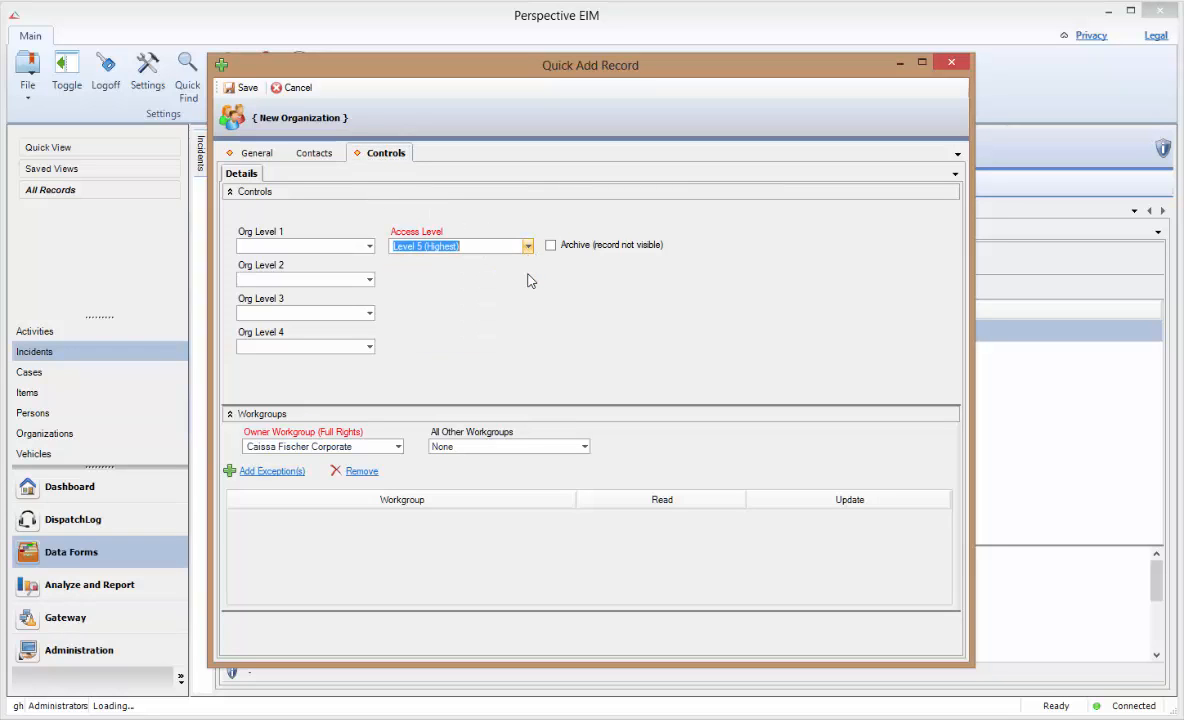
{"action": "left_click", "coordinate": [584, 449]}
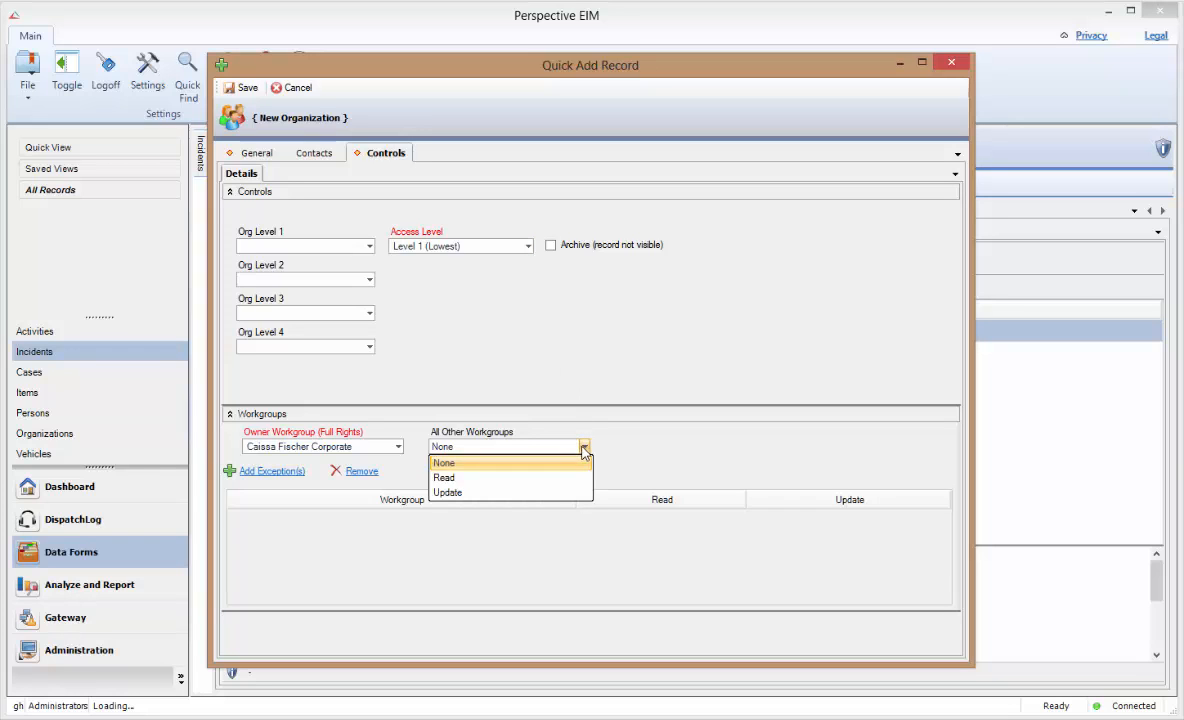
{"action": "left_click", "coordinate": [577, 491]}
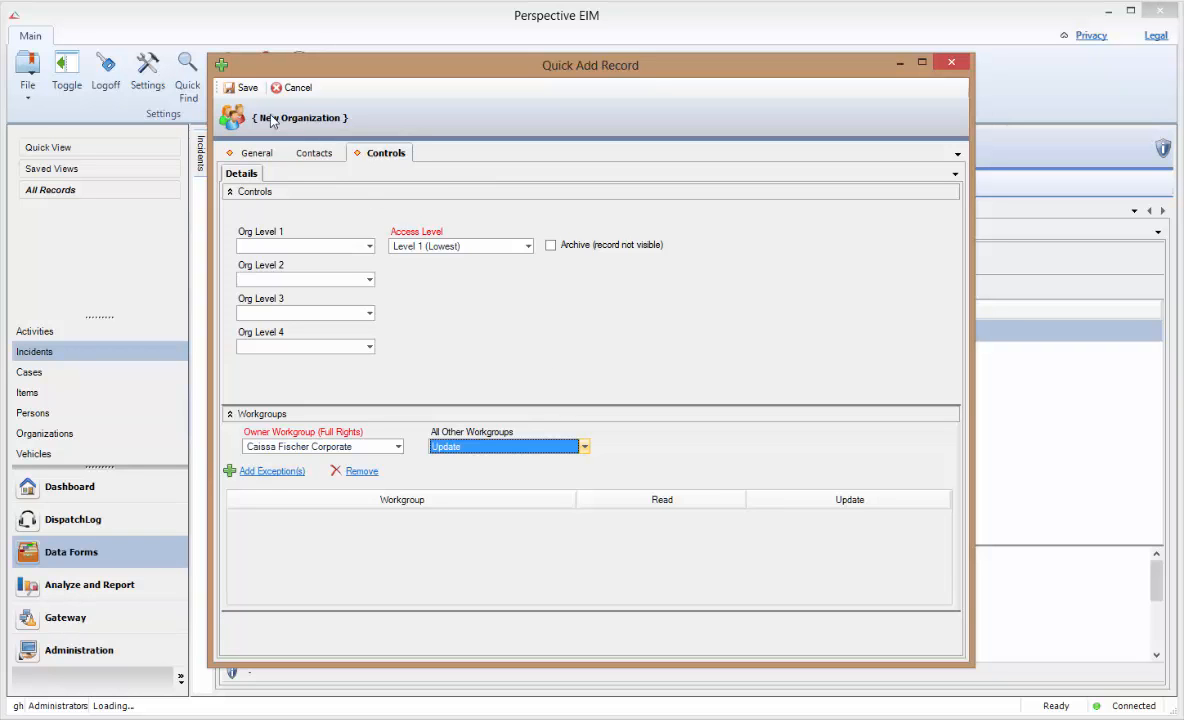
{"action": "left_click", "coordinate": [242, 89]}
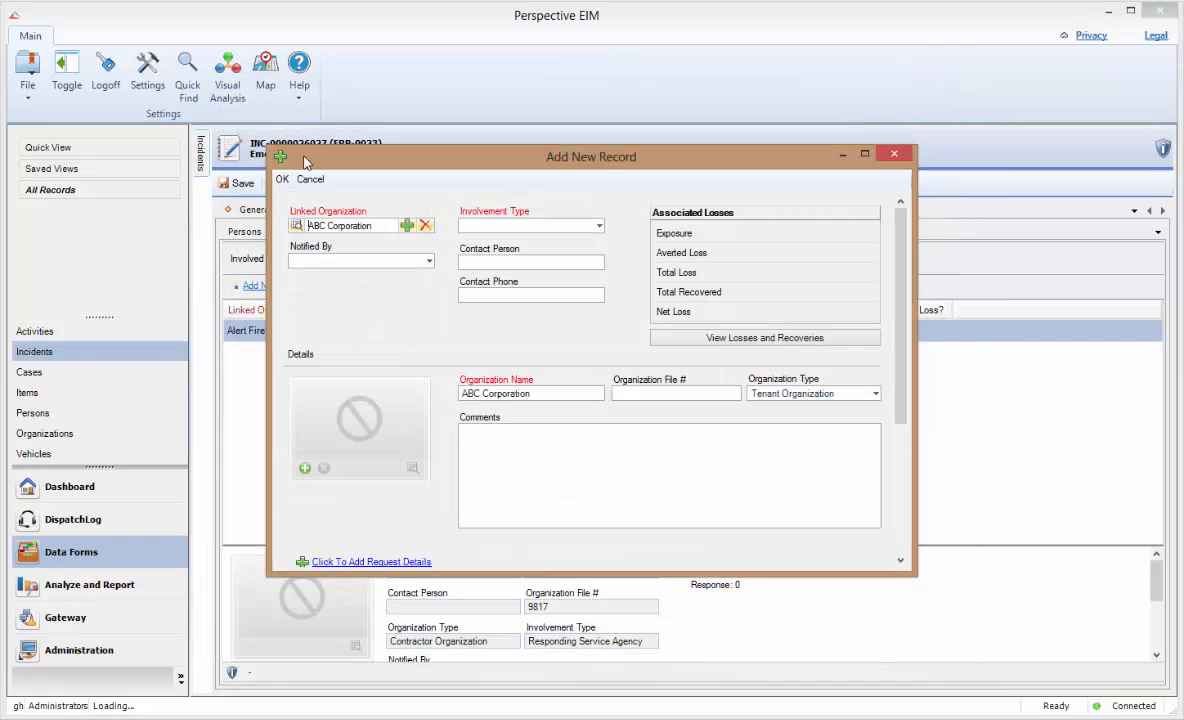
Set ABC Corporation's involvement type to Reporting Organization and notified by to Email, and accept the involvement record.
{"action": "left_click", "coordinate": [598, 227]}
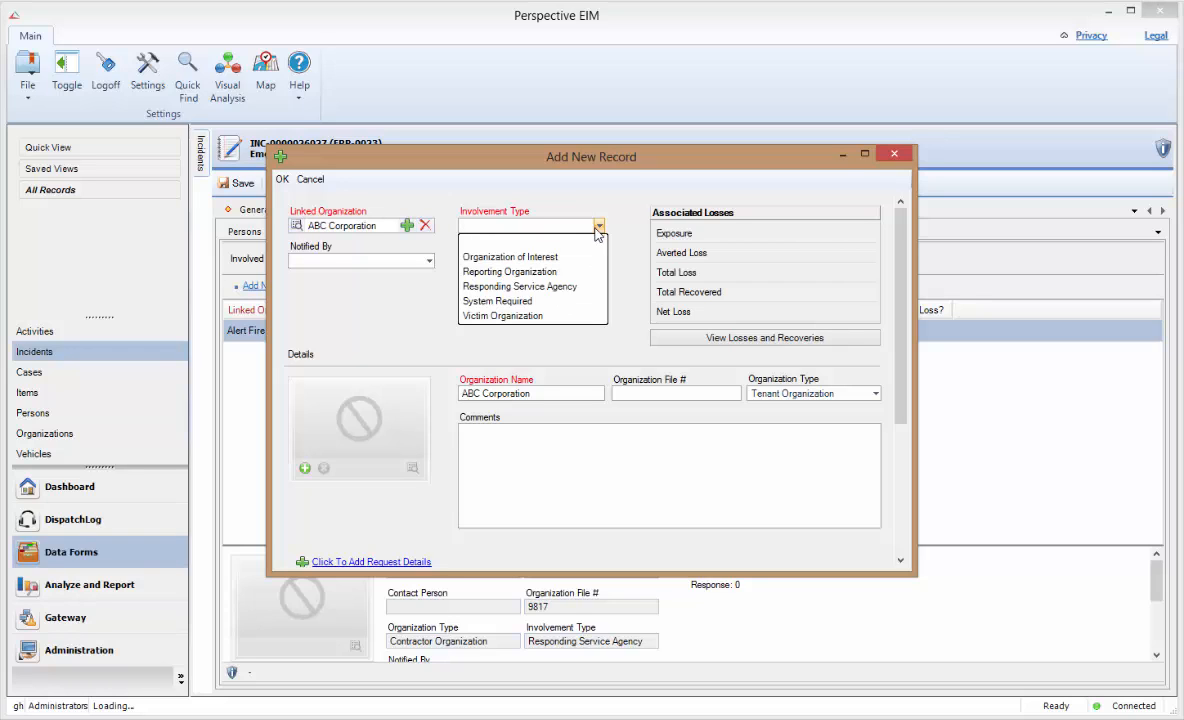
{"action": "left_click", "coordinate": [586, 272]}
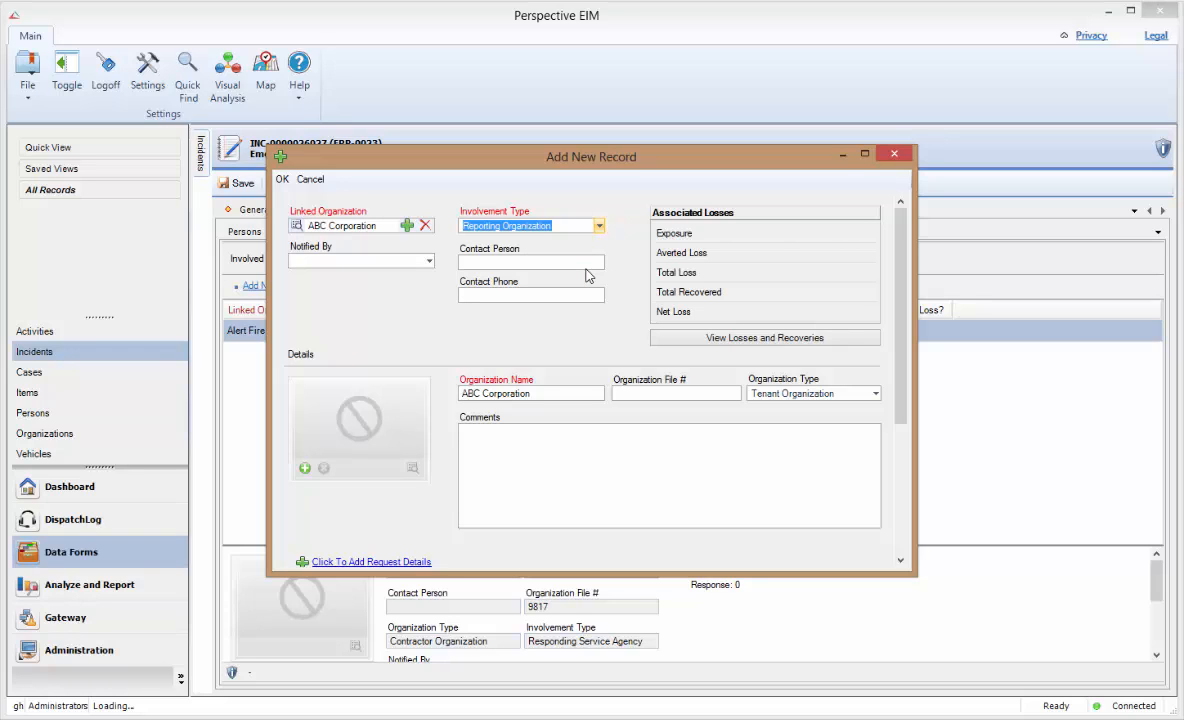
{"action": "left_click", "coordinate": [429, 262]}
{"action": "left_click", "coordinate": [370, 306]}
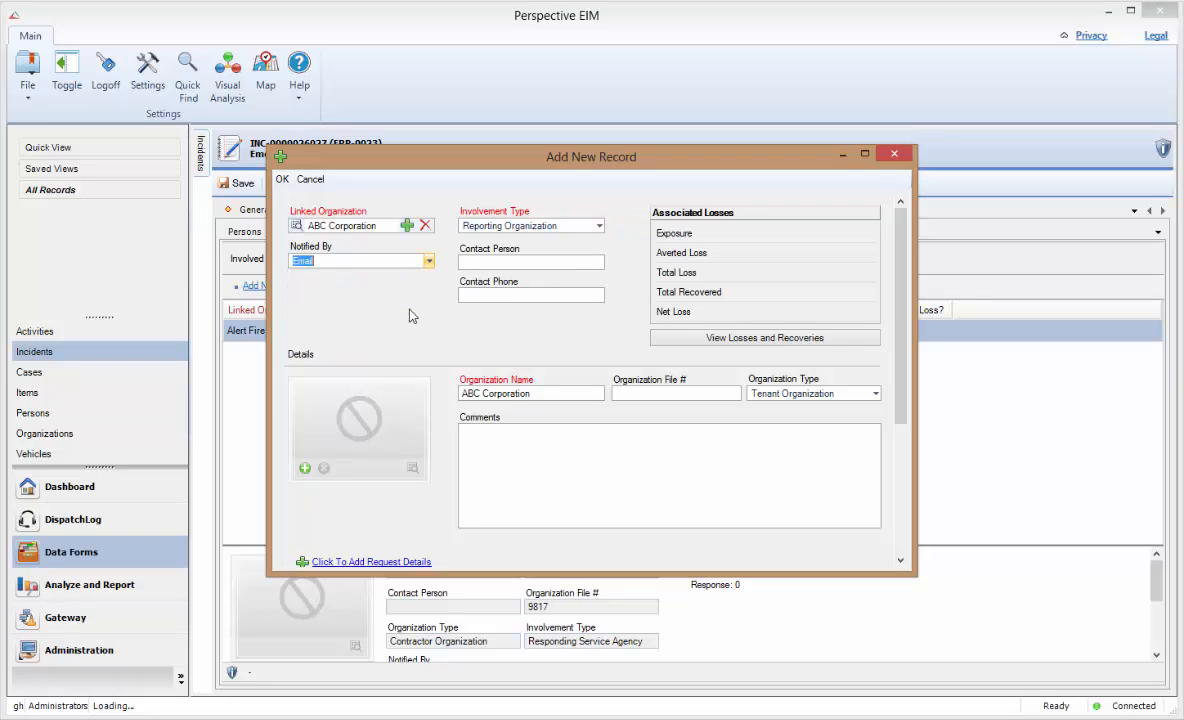
{"action": "left_click", "coordinate": [282, 179]}
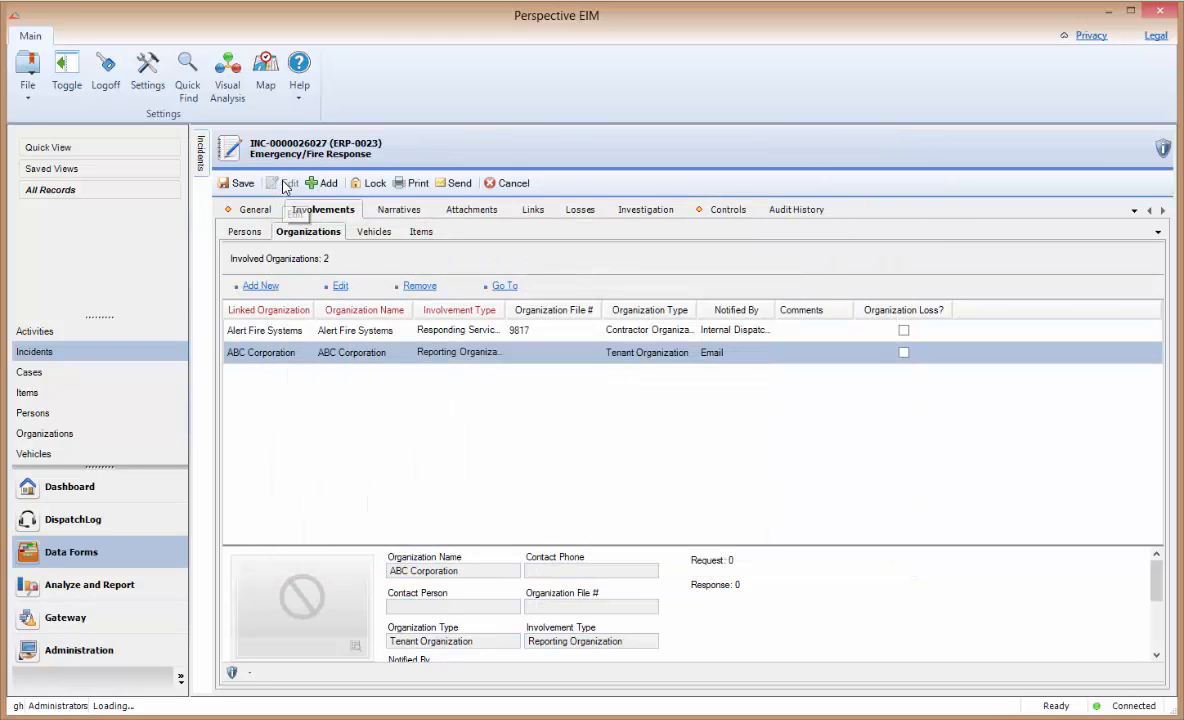